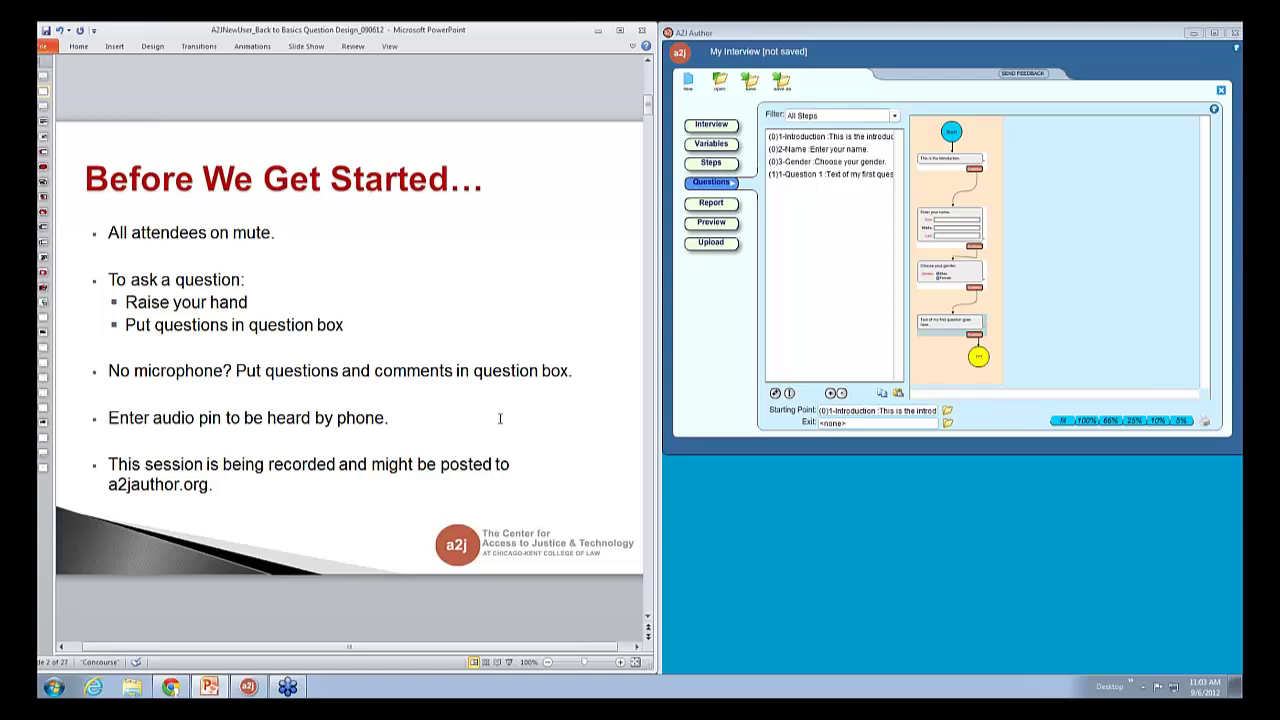
Scroll back to the 'A2J Author Back to Basics: Question Design' title slide.
scroll(500, 418, "up", 1)
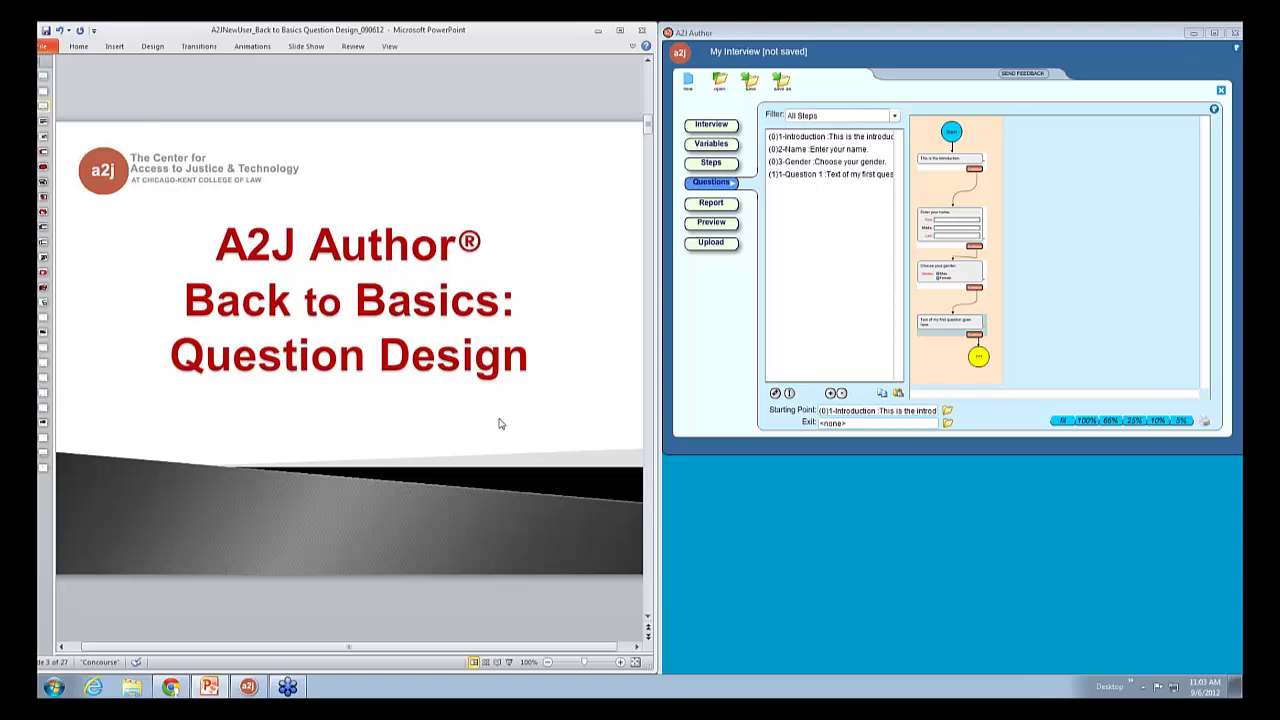
Advance the slides past the Agenda to slide 5, 'Creating New Questions'.
scroll(500, 424, "down", 1)
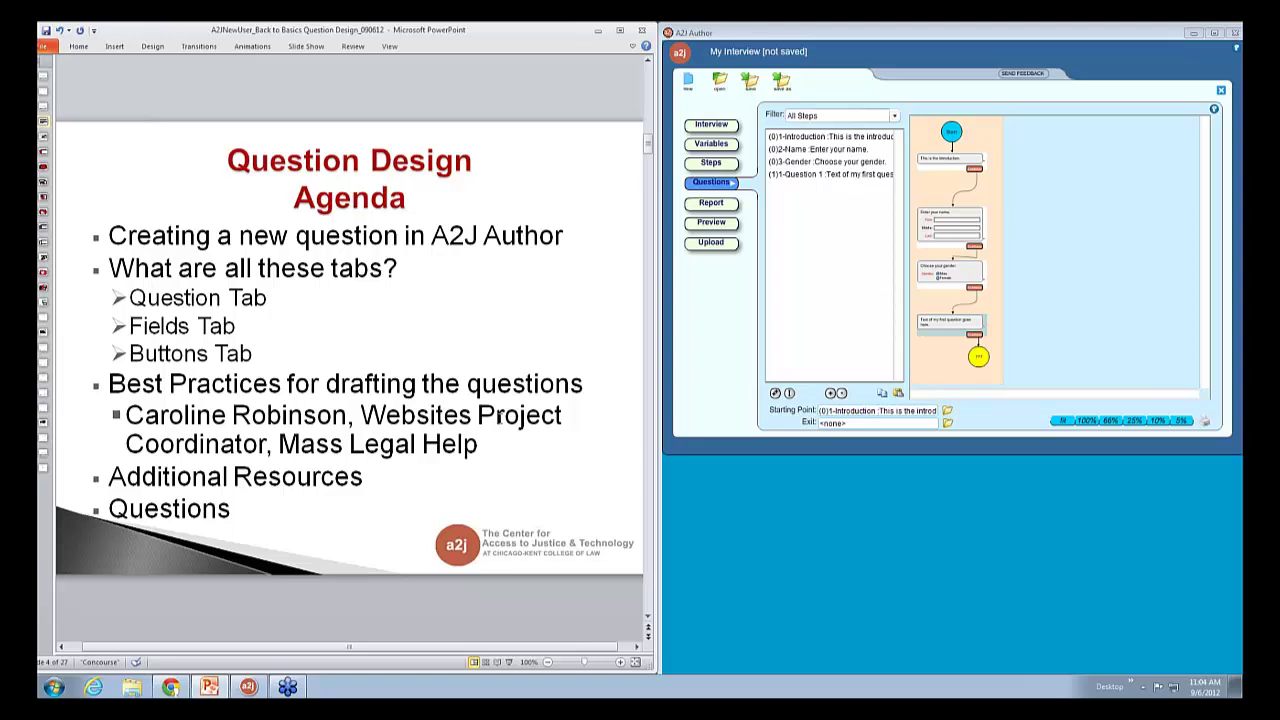
key("Page_Down")
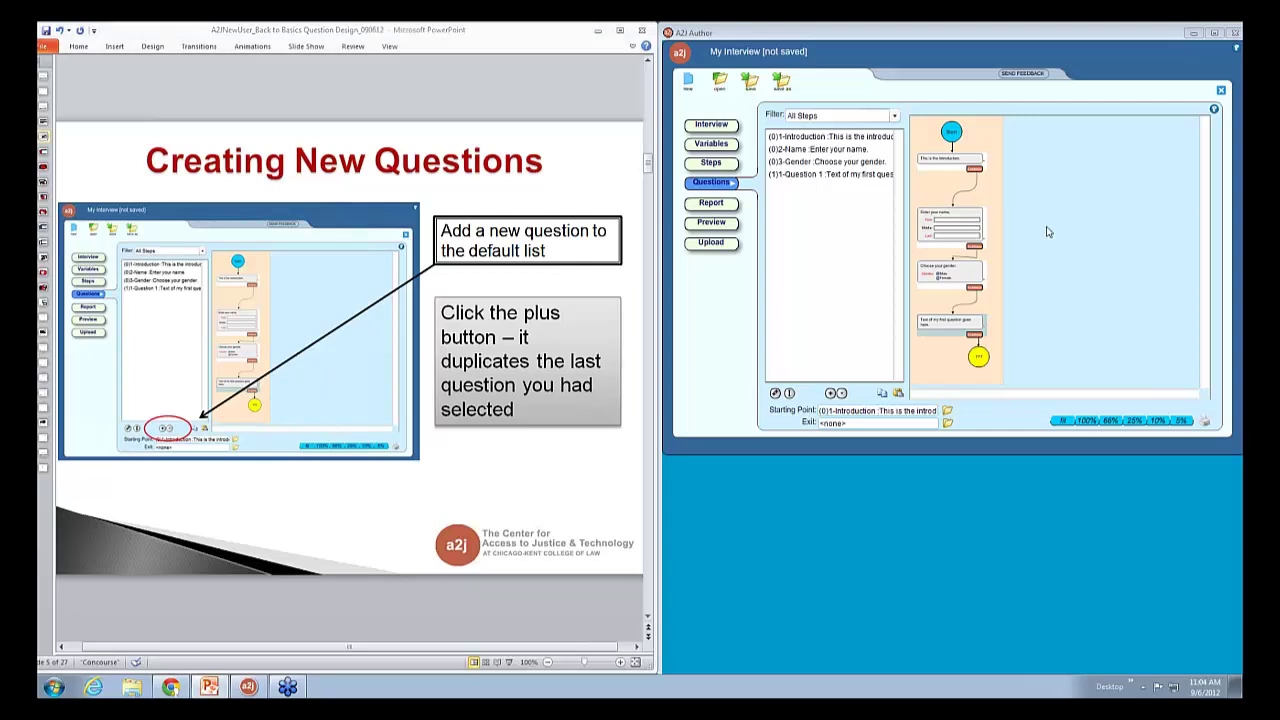
Add a new question, duplicate 3-Gender as 4-Gender, then advance PowerPoint to slide 6.
left_click(925, 212)
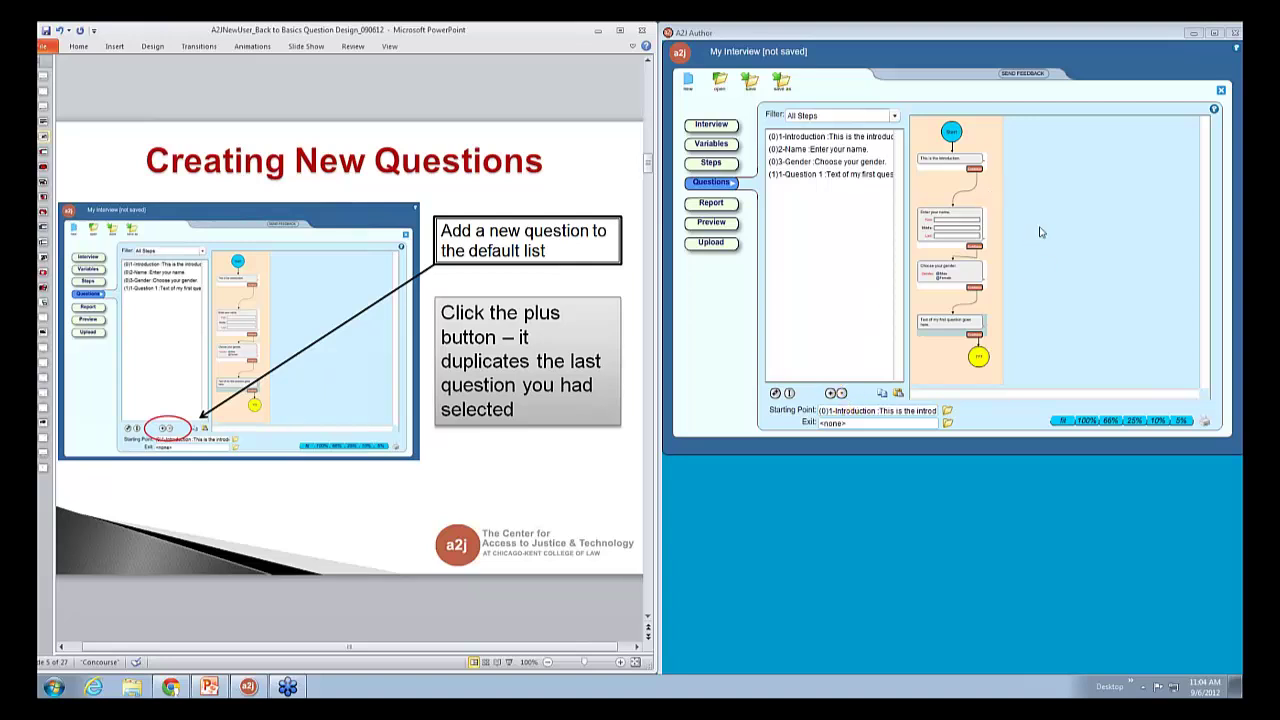
left_click(831, 394)
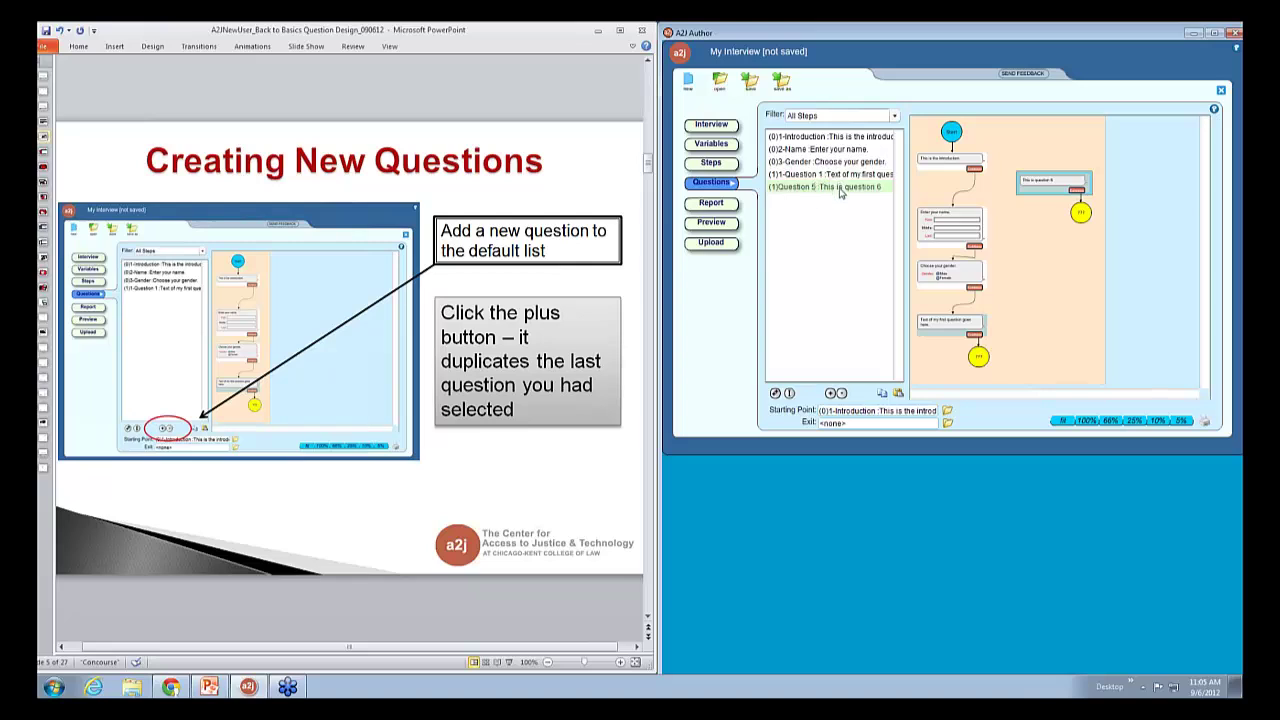
left_click(792, 163)
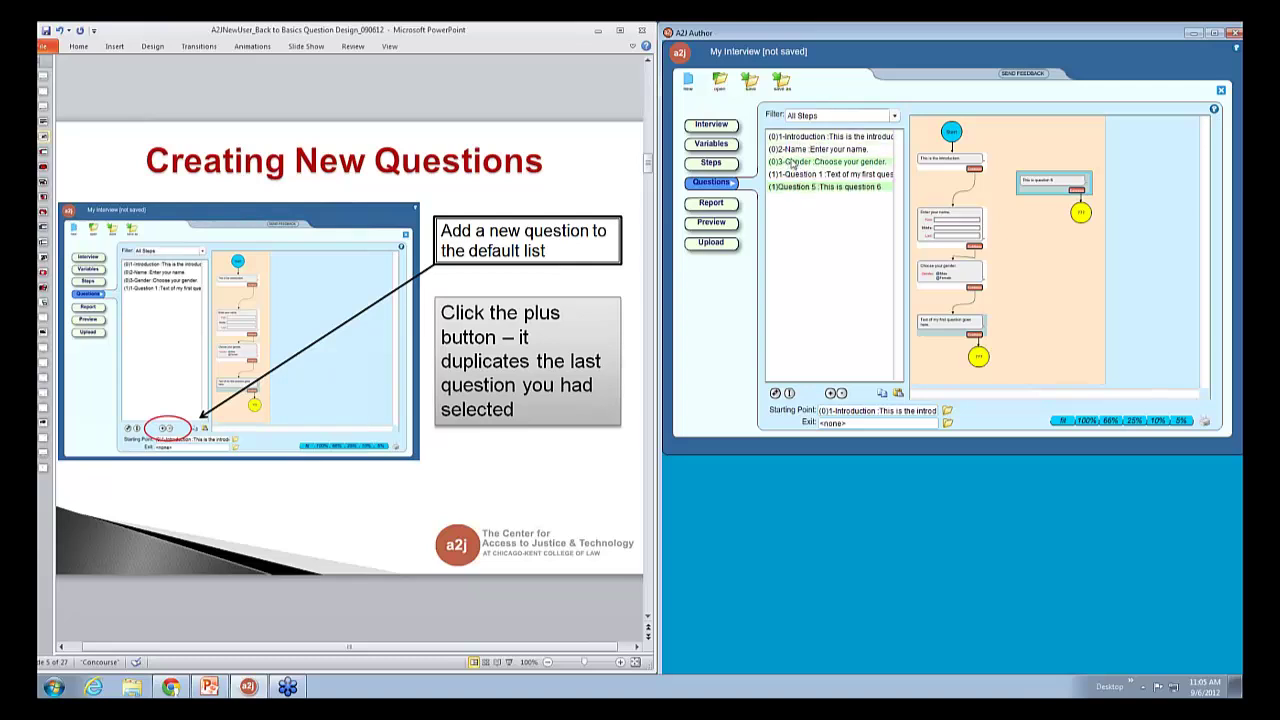
left_click(831, 394)
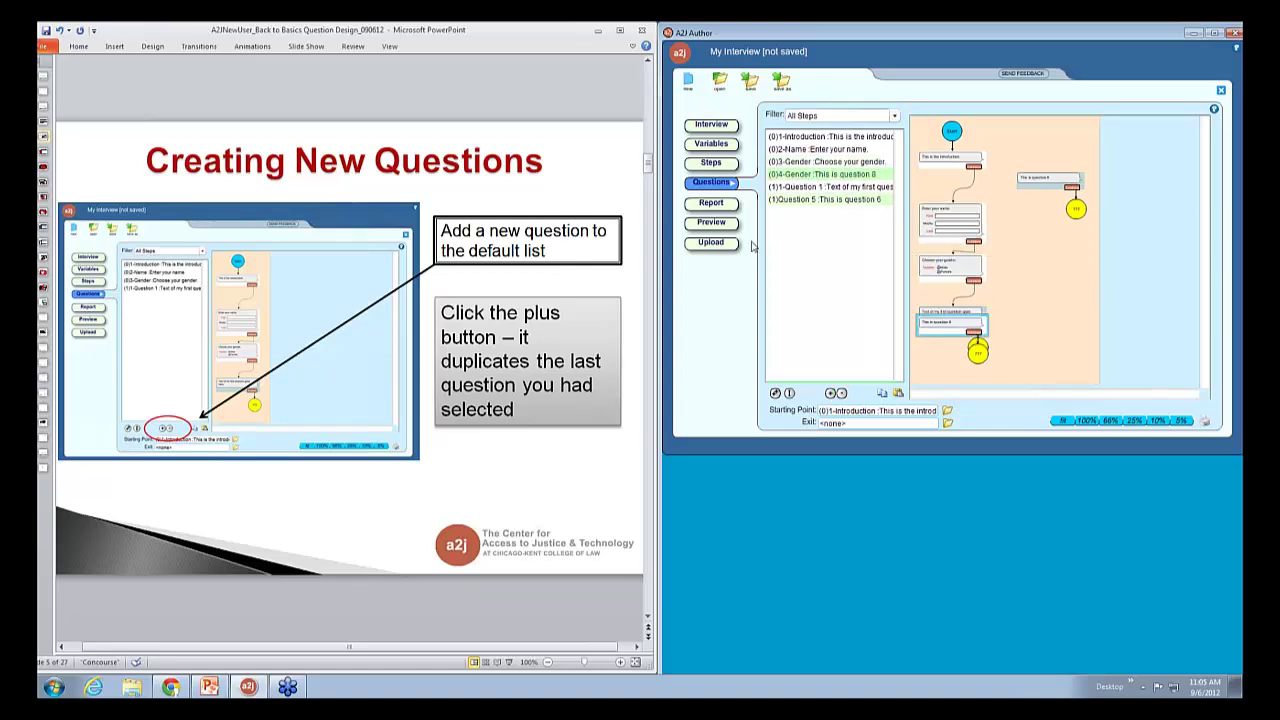
left_click(358, 505)
scroll(358, 505, "down", 1)
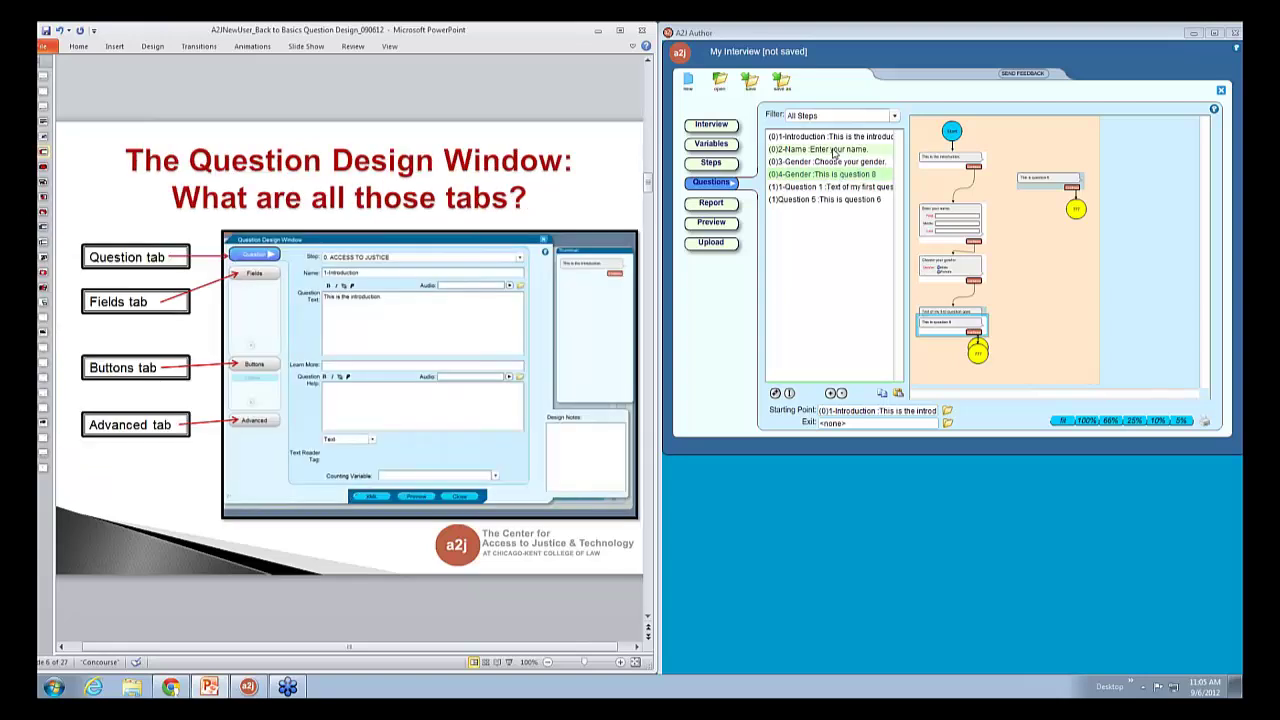
Open 1-Question 1 for editing and advance the slides to 'Basics of the Question Tab'.
double_click(833, 190)
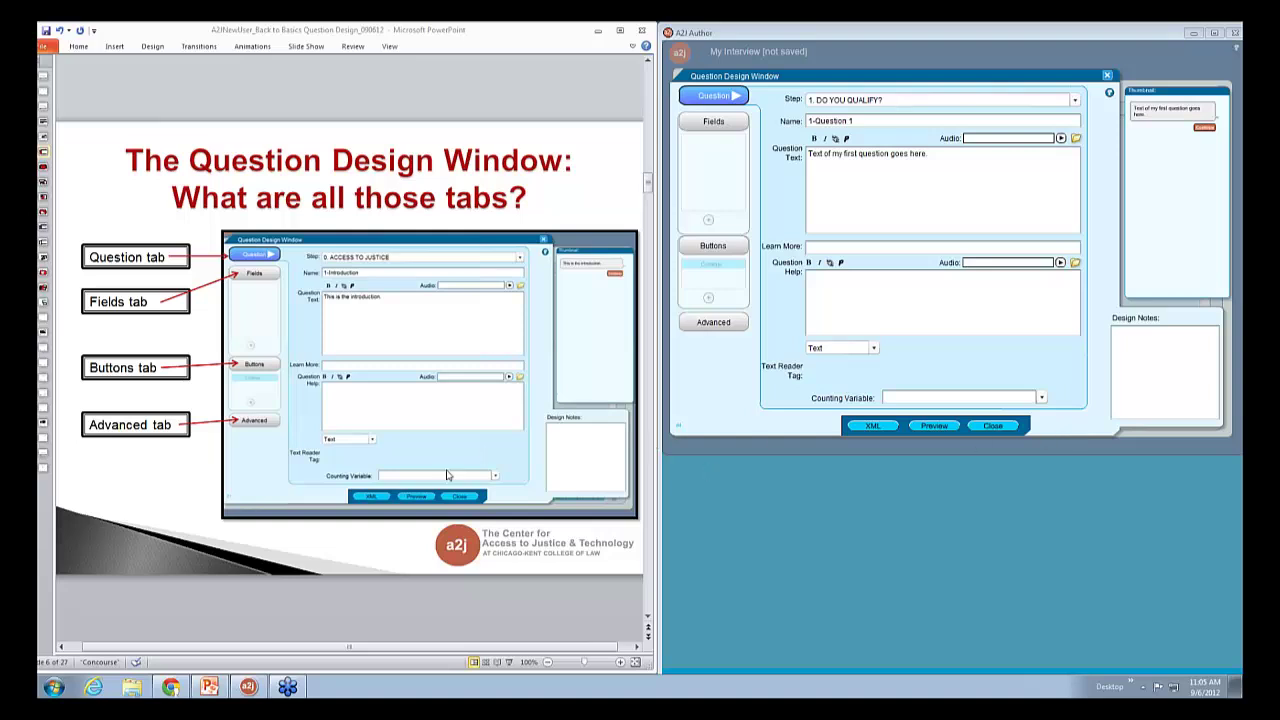
left_click(432, 553)
scroll(432, 553, "down", 1)
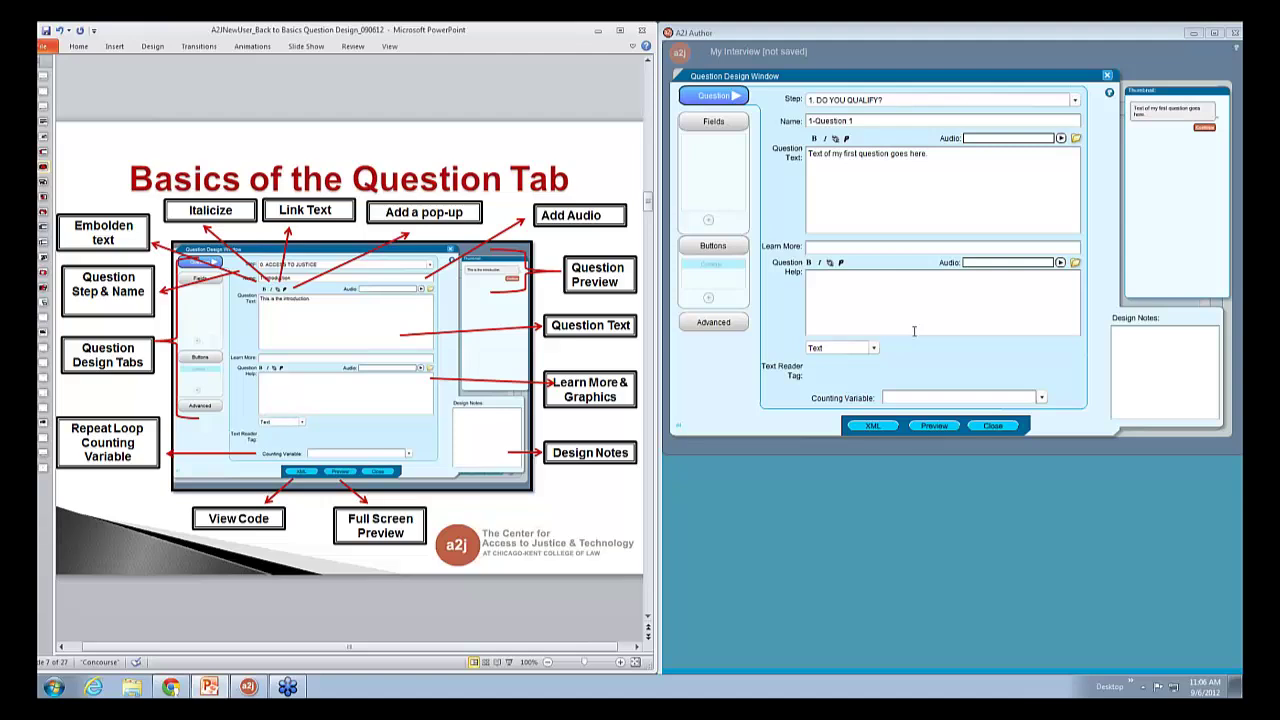
left_click(873, 426)
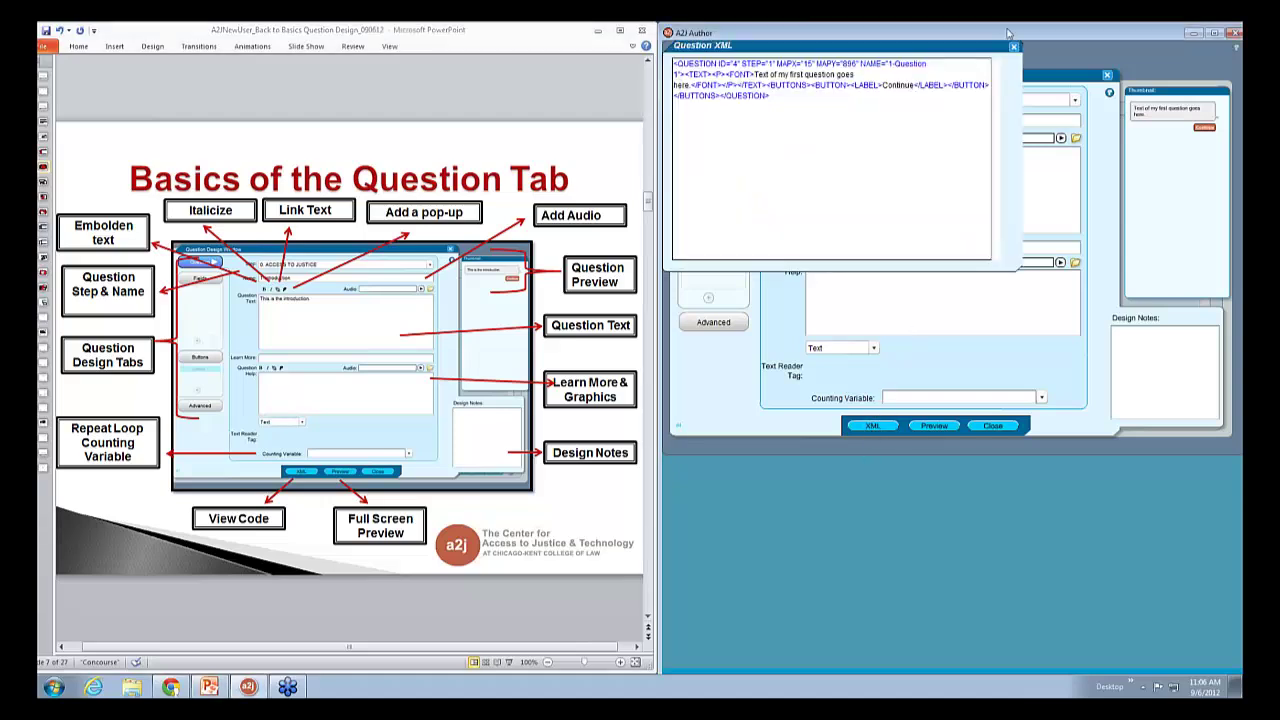
left_click(1015, 49)
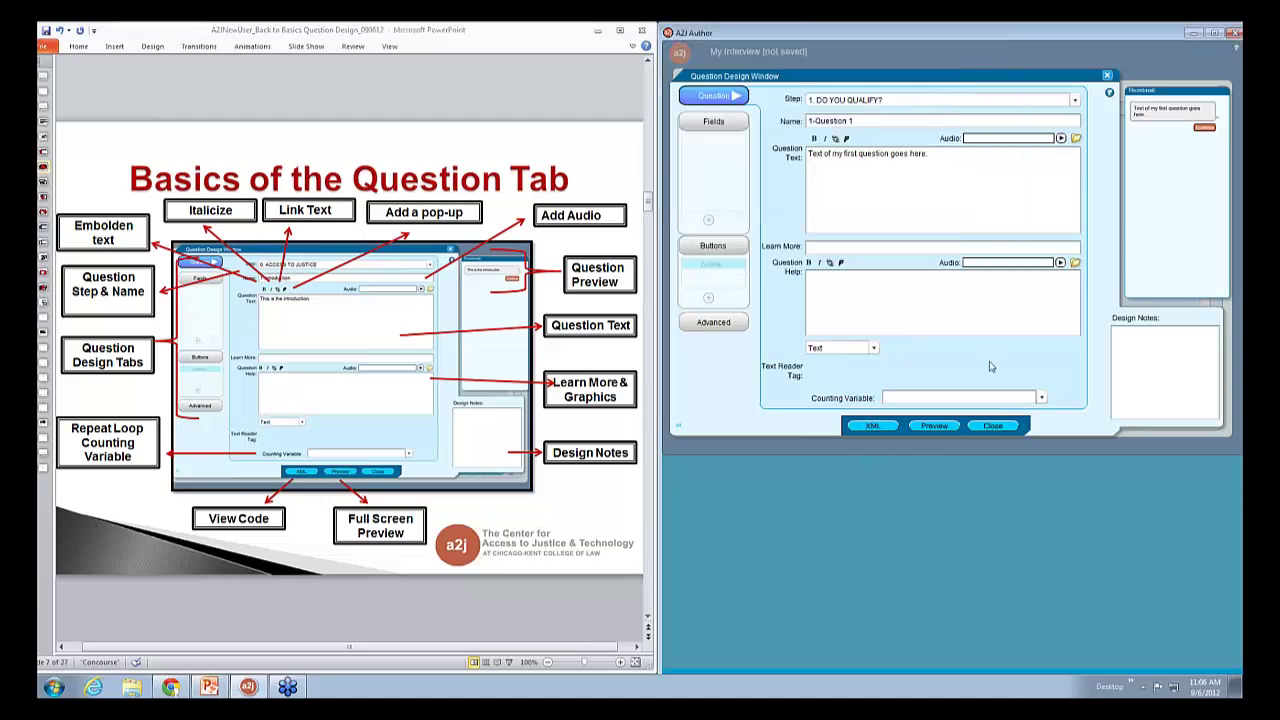
left_click(940, 427)
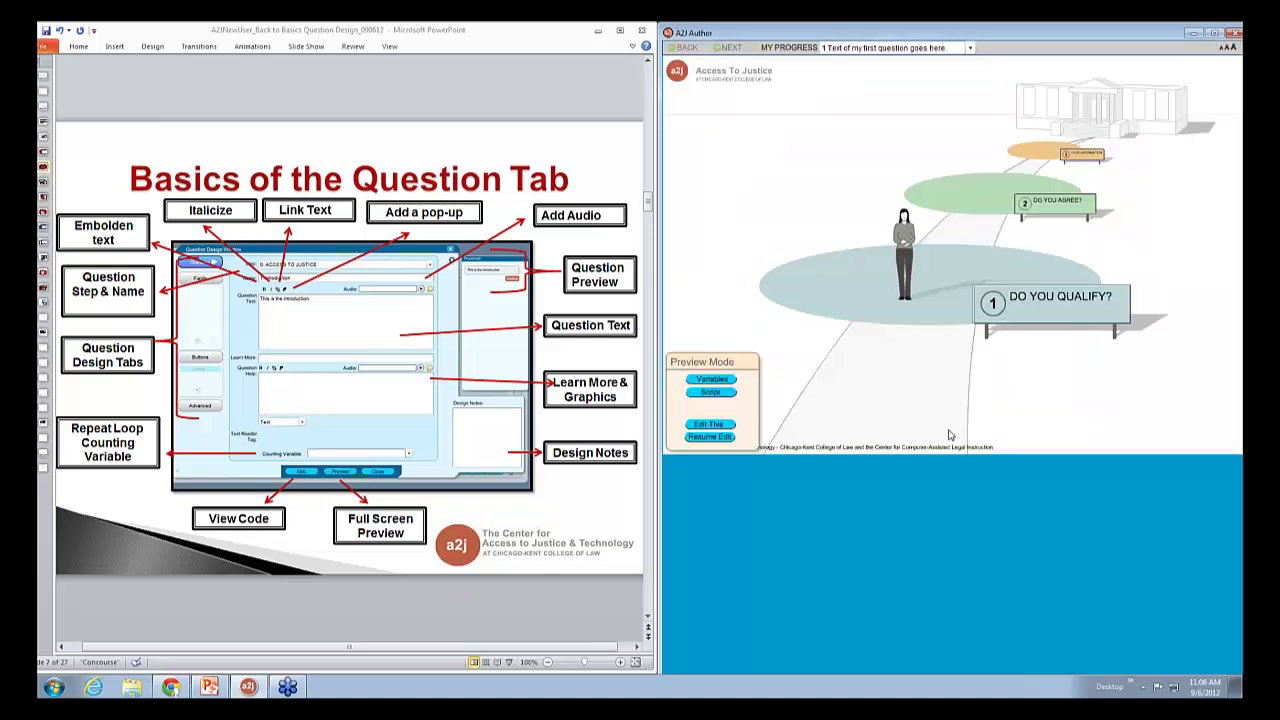
left_click(726, 439)
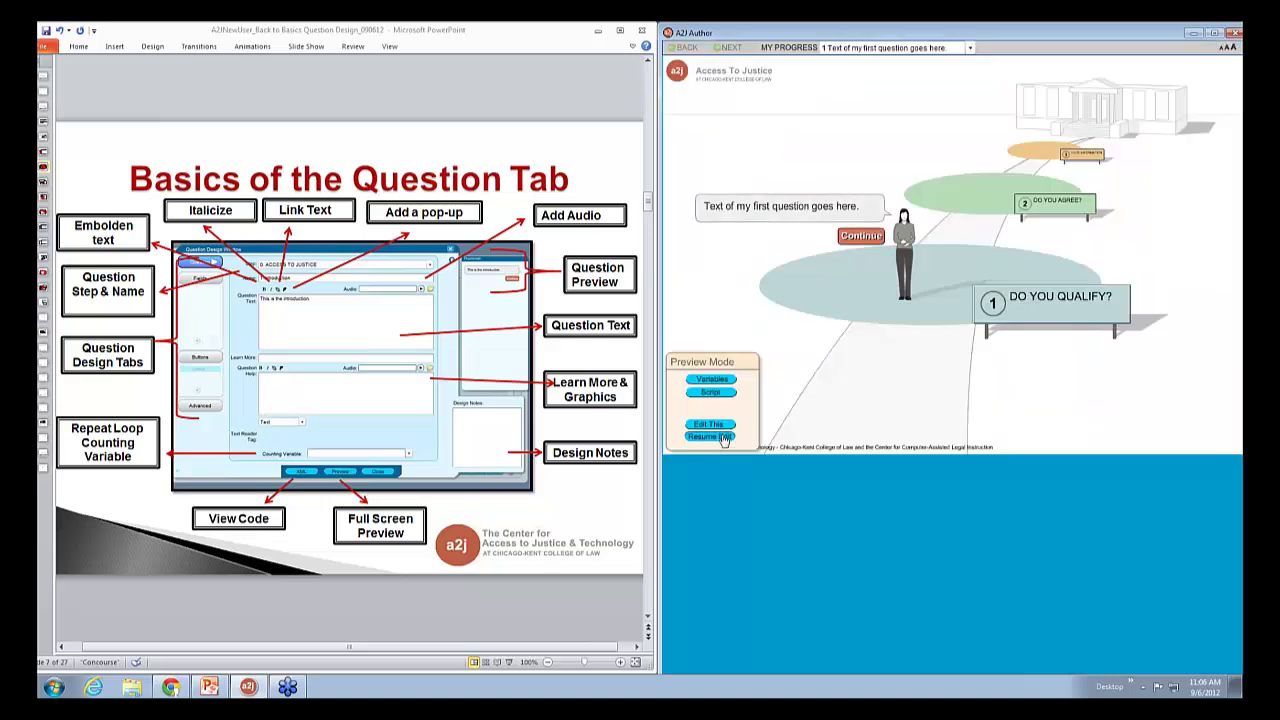
left_click(995, 427)
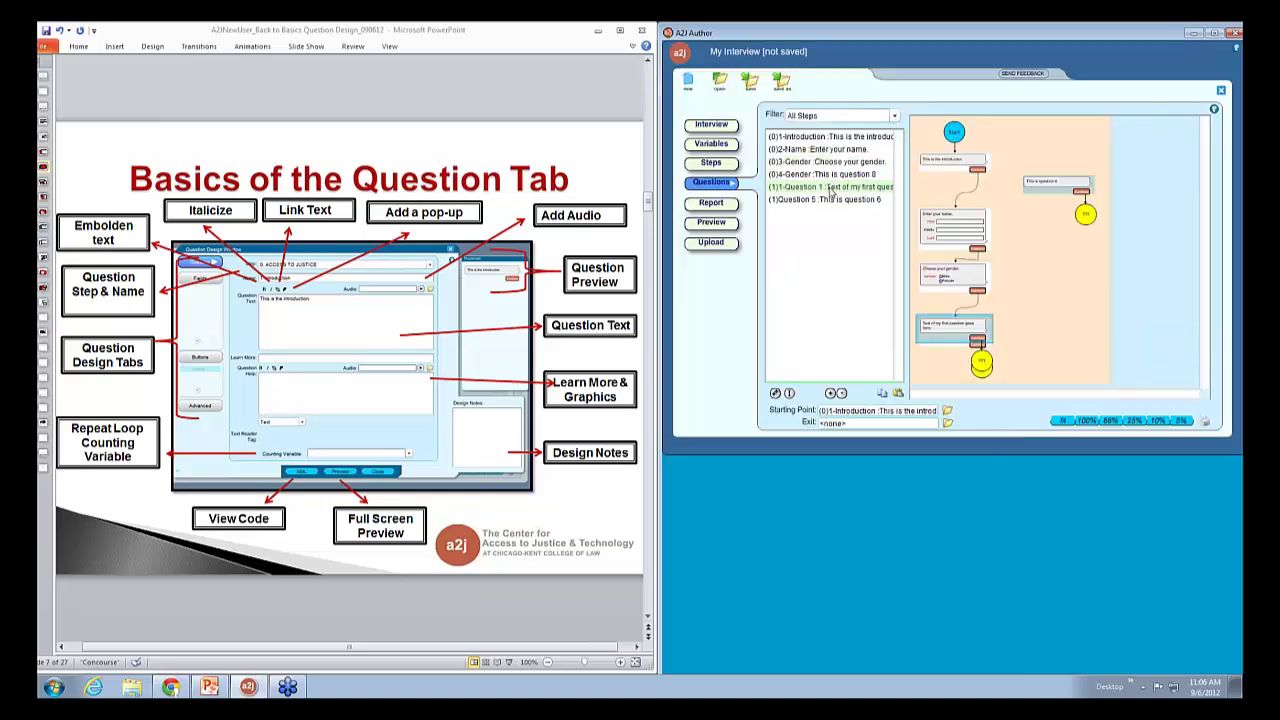
double_click(831, 191)
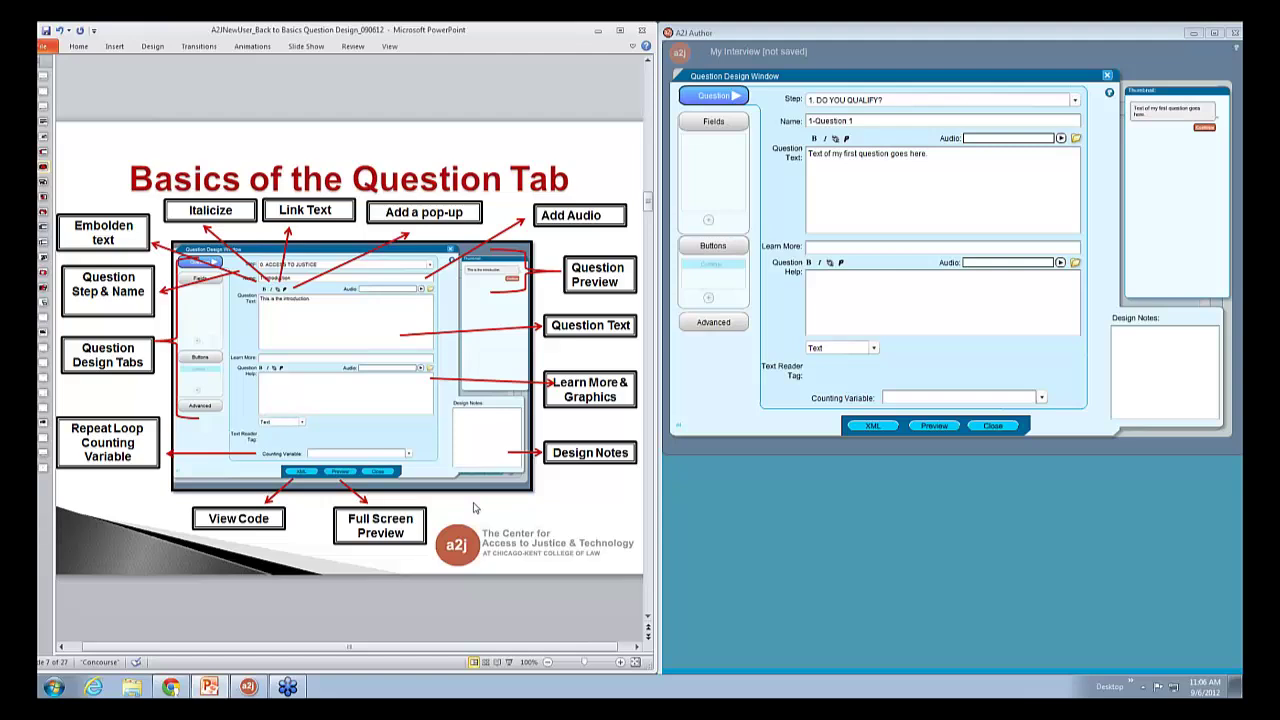
scroll(471, 515, "down", 1)
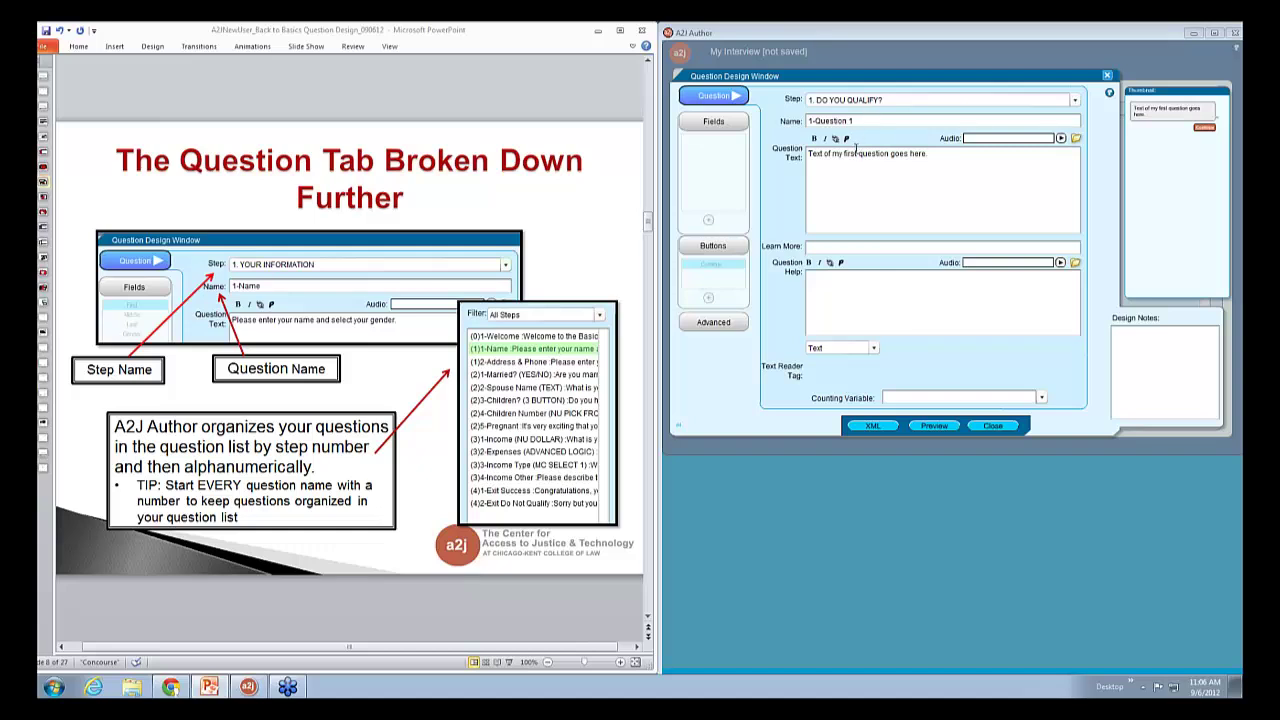
Reopen Question 1 to highlight its name, close it, and reposition the Gender node on the map.
left_click(988, 427)
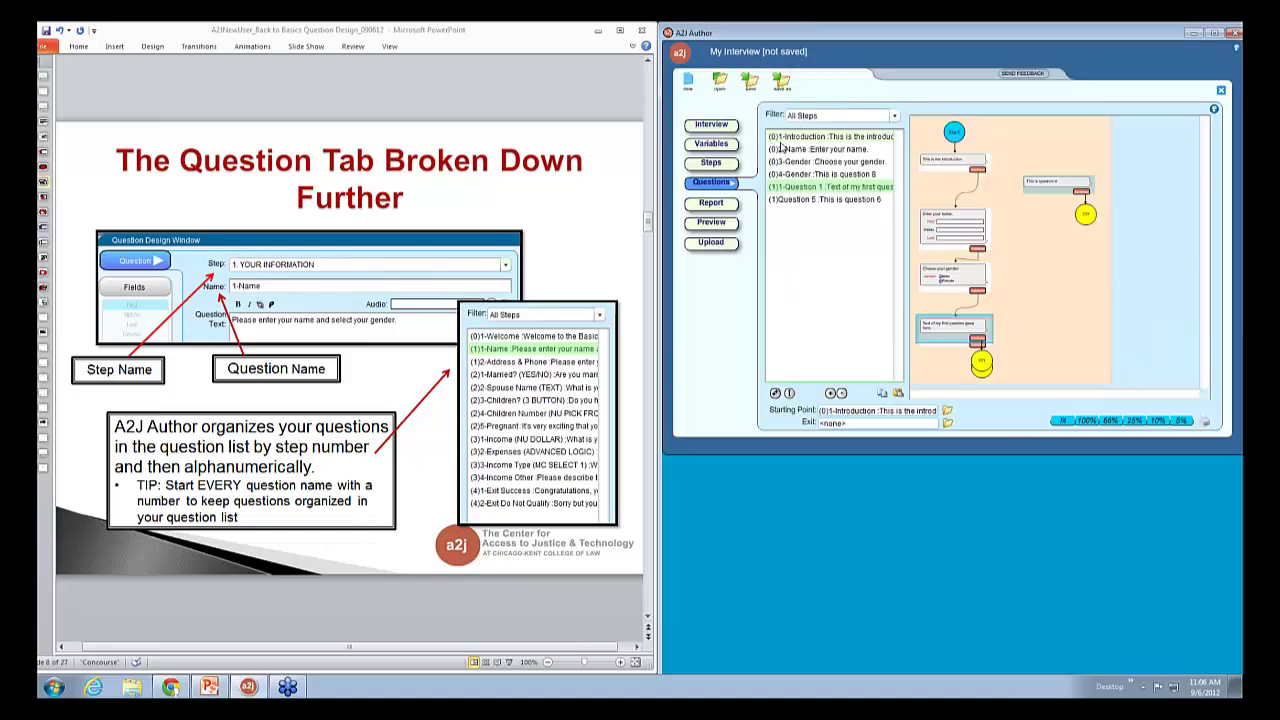
double_click(800, 191)
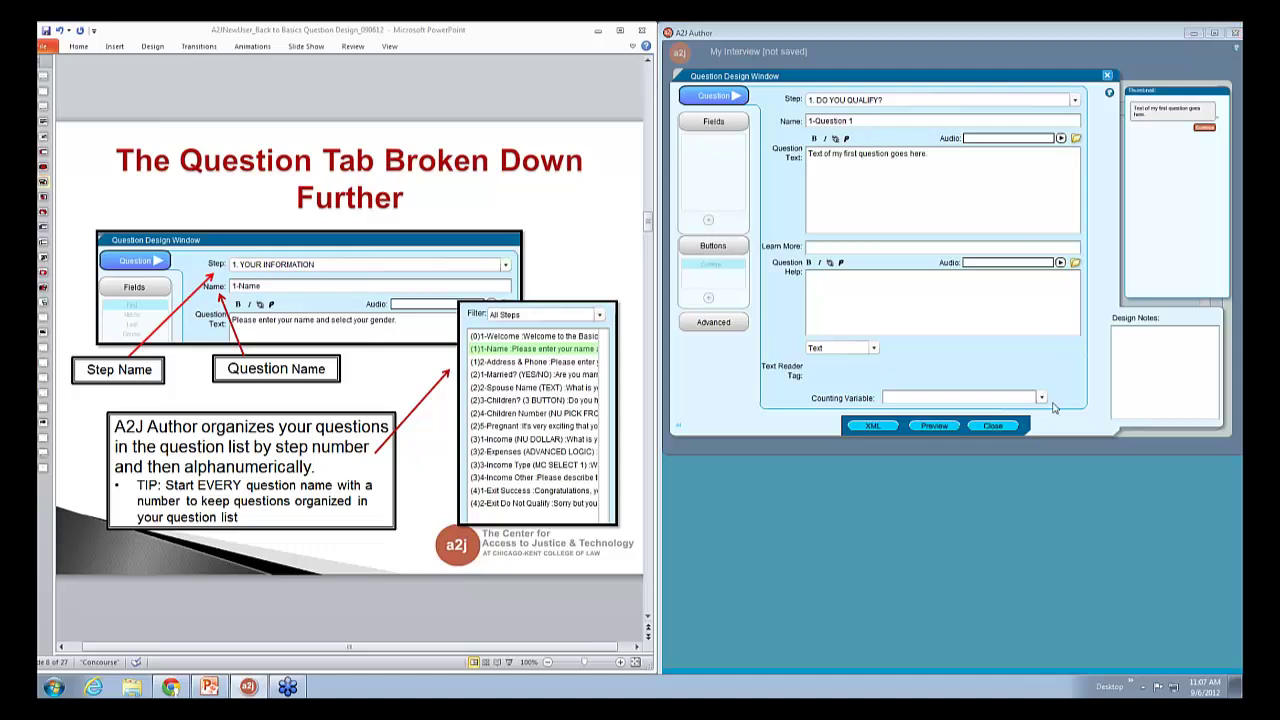
mouse_move(858, 108)
left_mouse_down()
mouse_move(808, 104)
mouse_move(818, 156)
mouse_move(880, 108)
mouse_move(868, 100)
left_mouse_up()
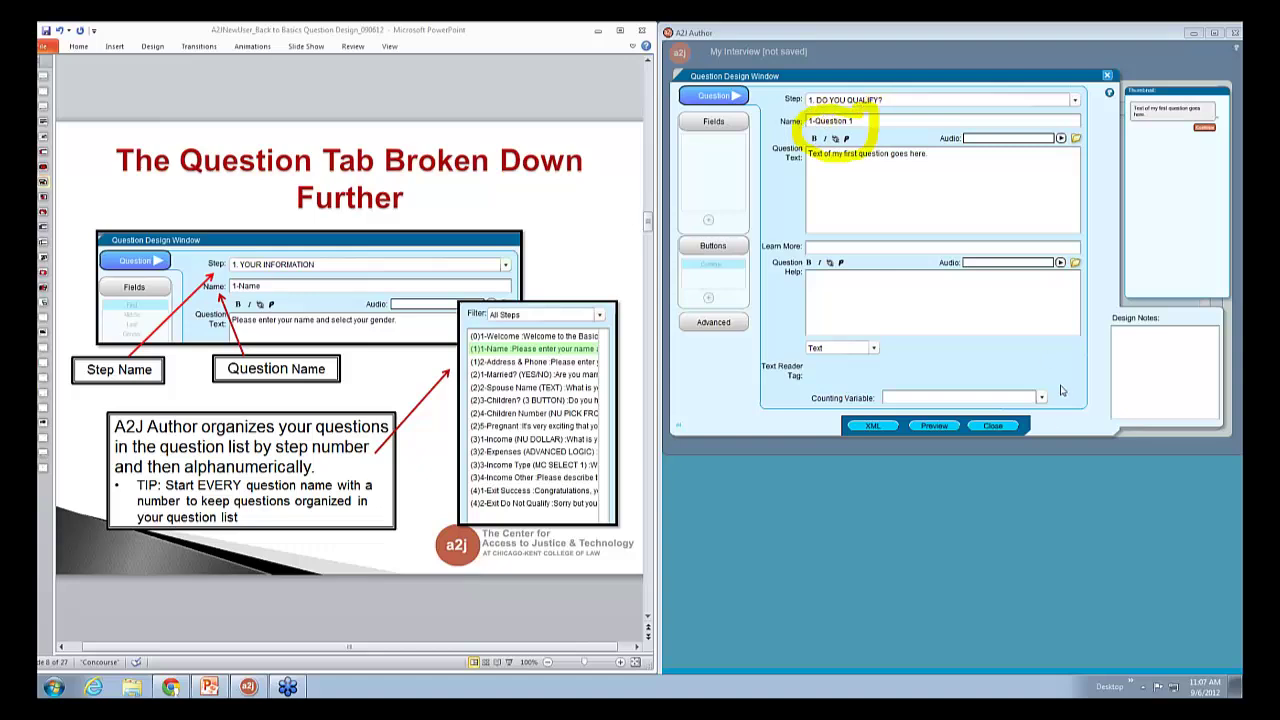
left_click(975, 428)
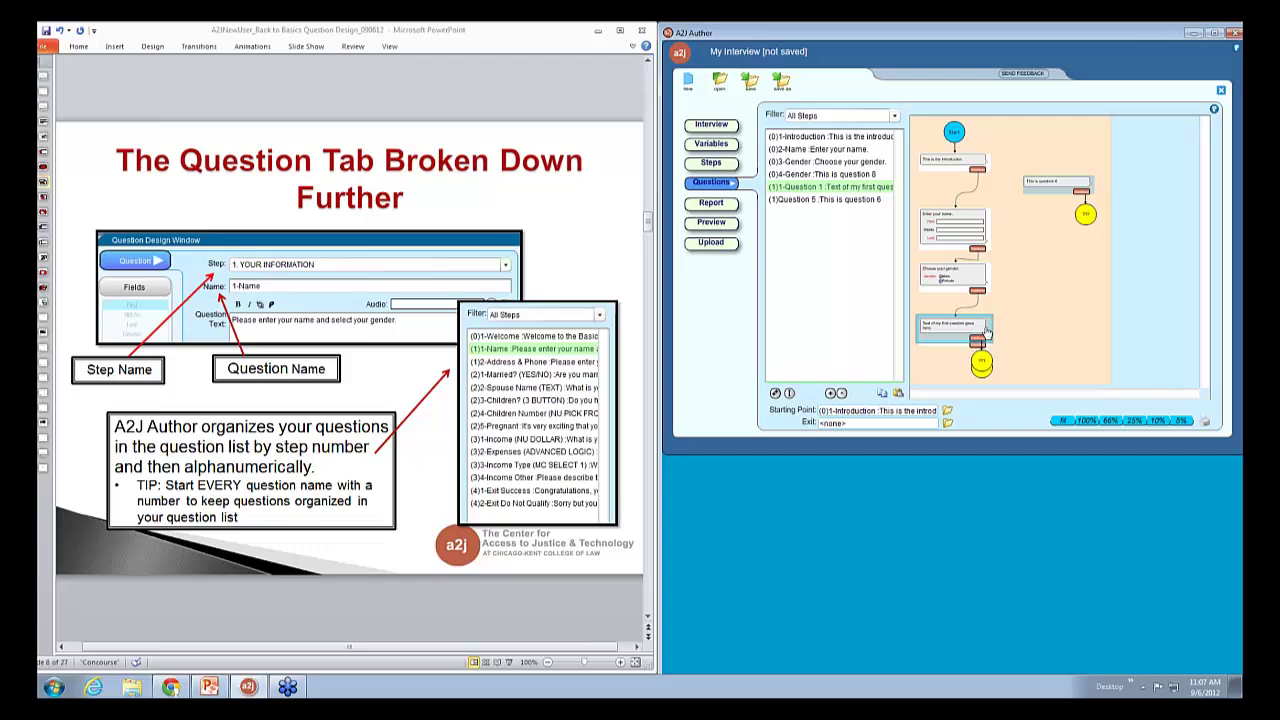
left_click_drag(978, 283, 930, 293)
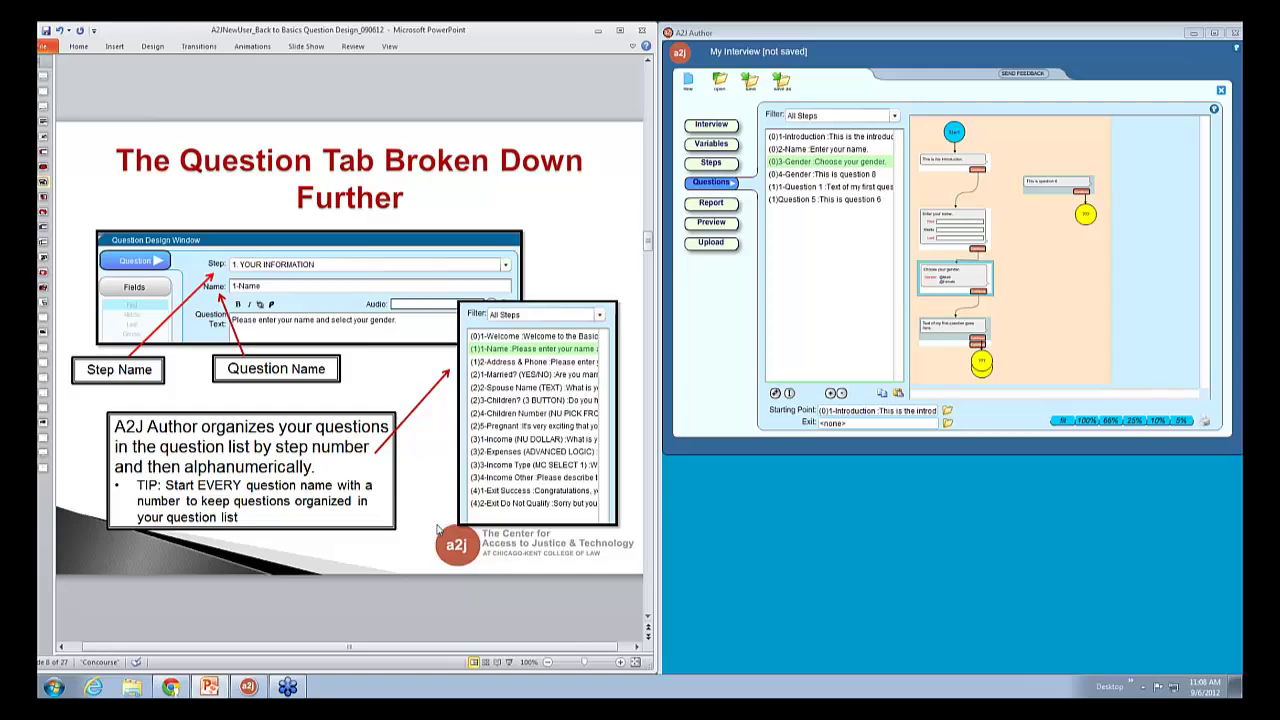
left_click(646, 390)
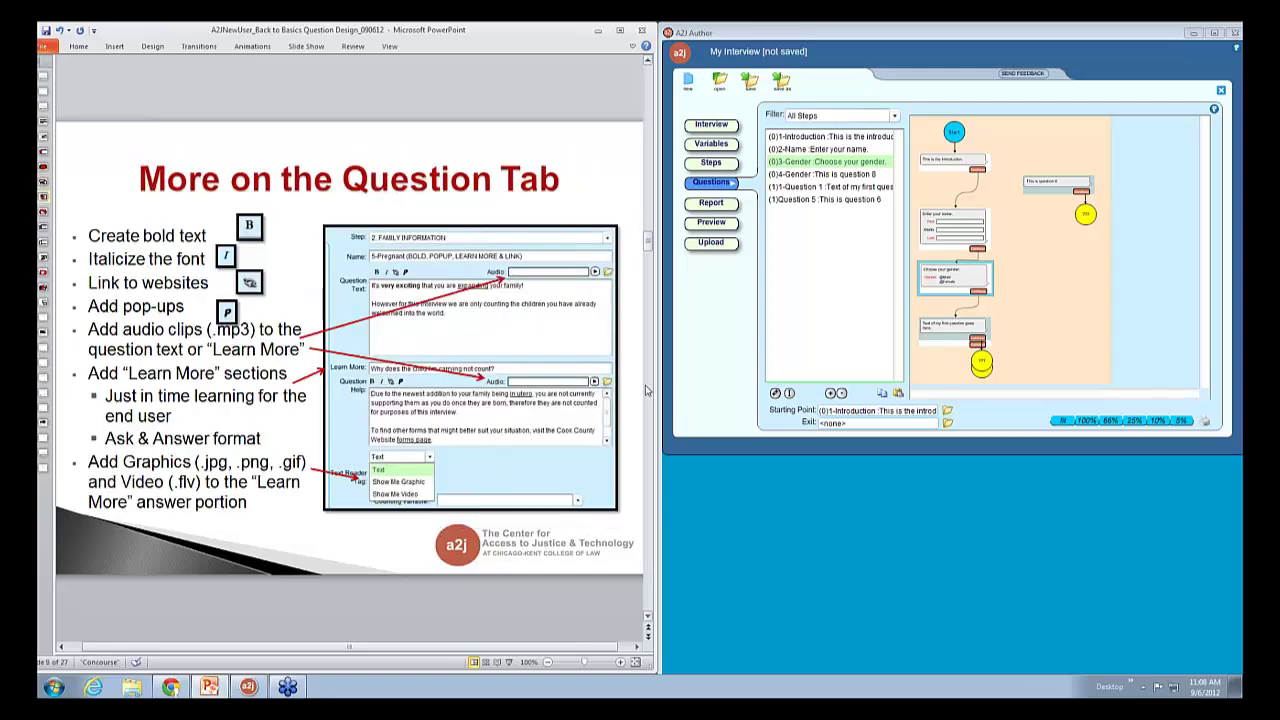
Open Question 1 and make the word 'first' bold in its question text.
double_click(835, 186)
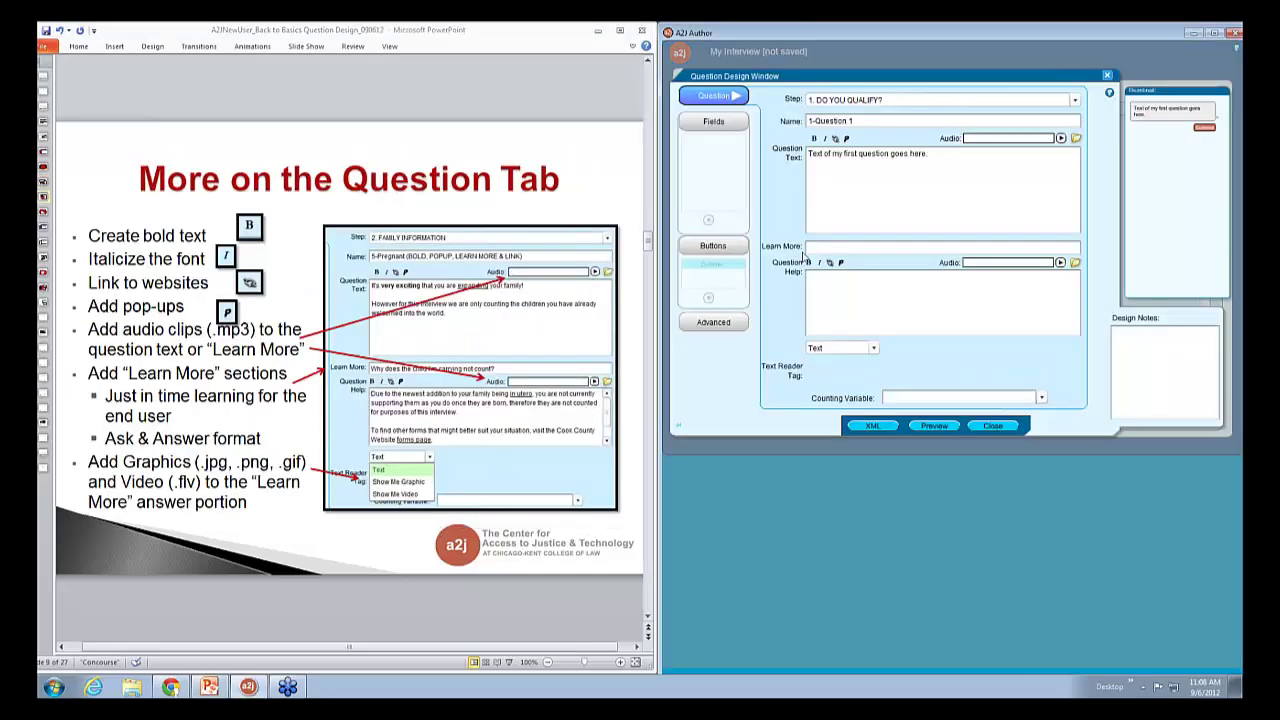
double_click(851, 153)
left_click(813, 138)
left_click(861, 162)
left_click_drag(862, 155, 852, 155)
left_click(865, 162)
left_click_drag(890, 153, 858, 153)
left_click(825, 140)
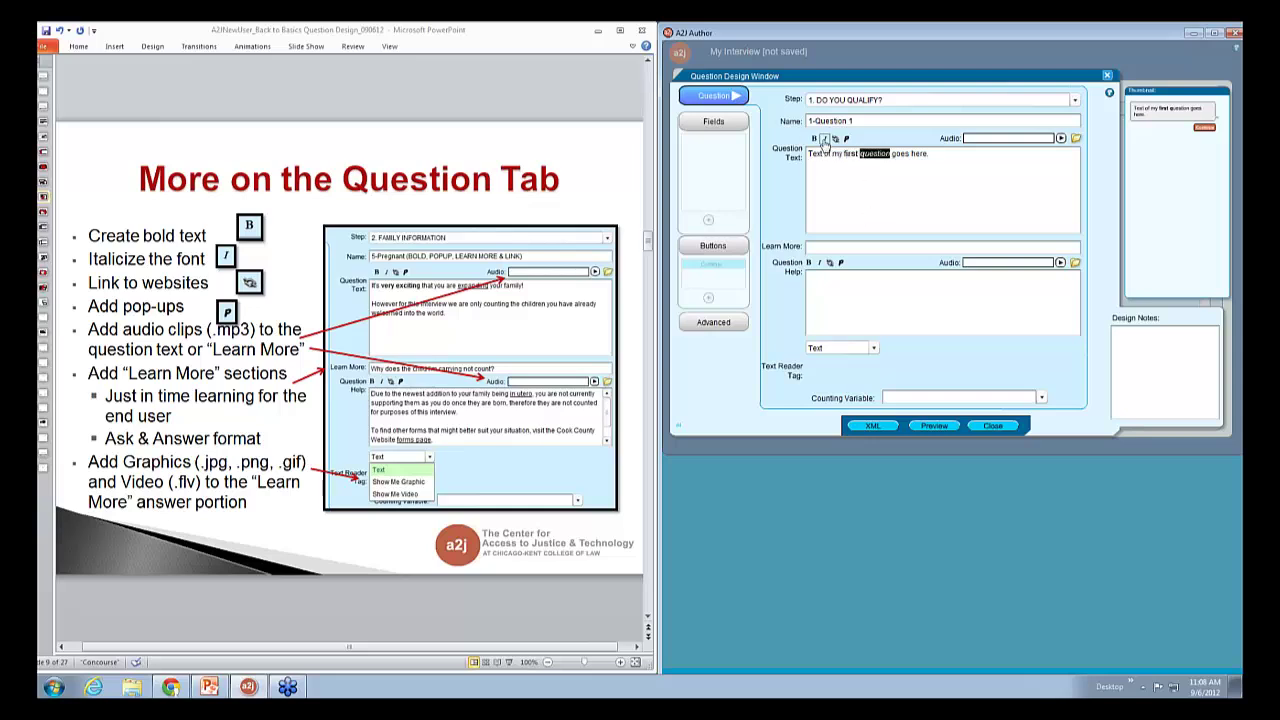
left_click(836, 140)
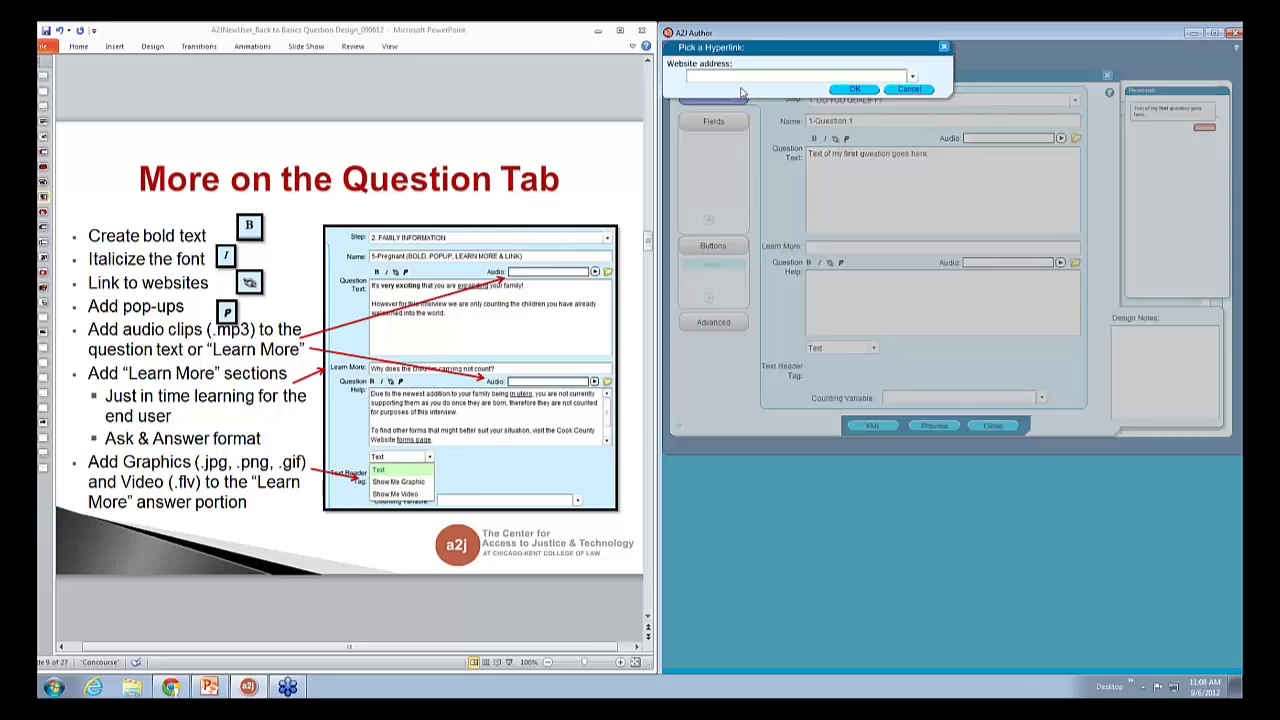
type("www.a2jauthor.org")
left_click(858, 92)
left_click(936, 431)
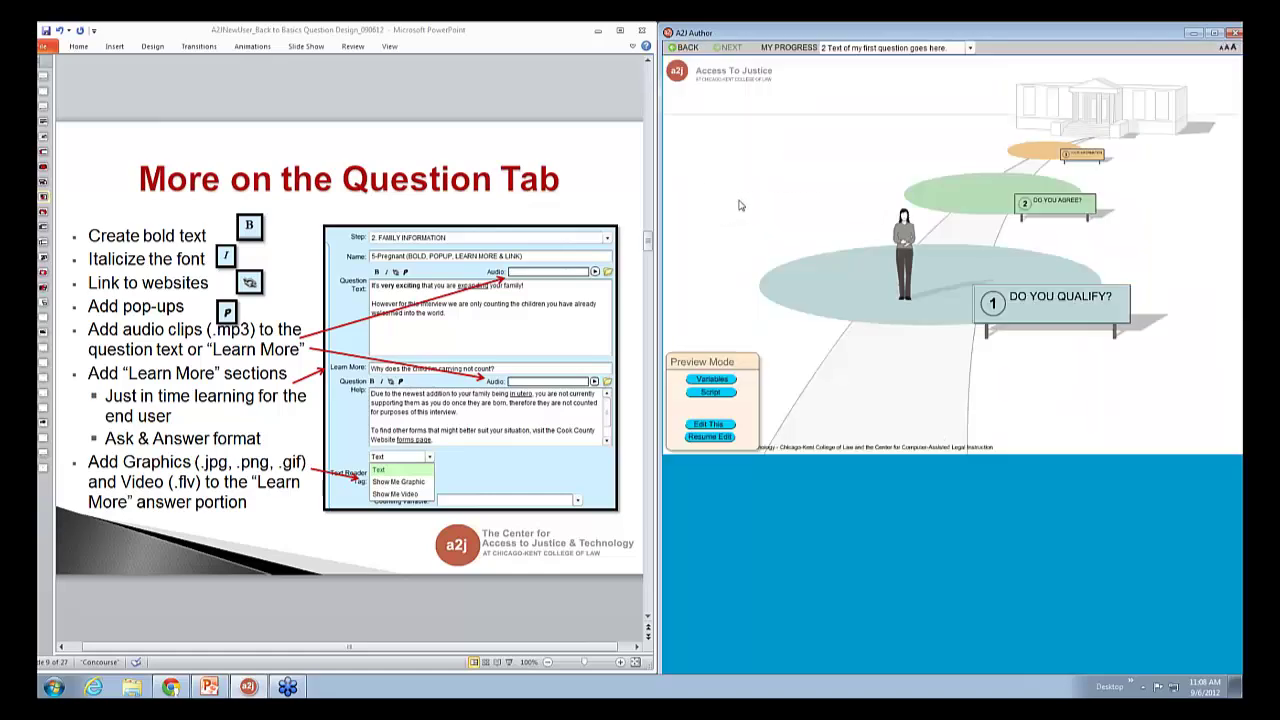
left_click(791, 197)
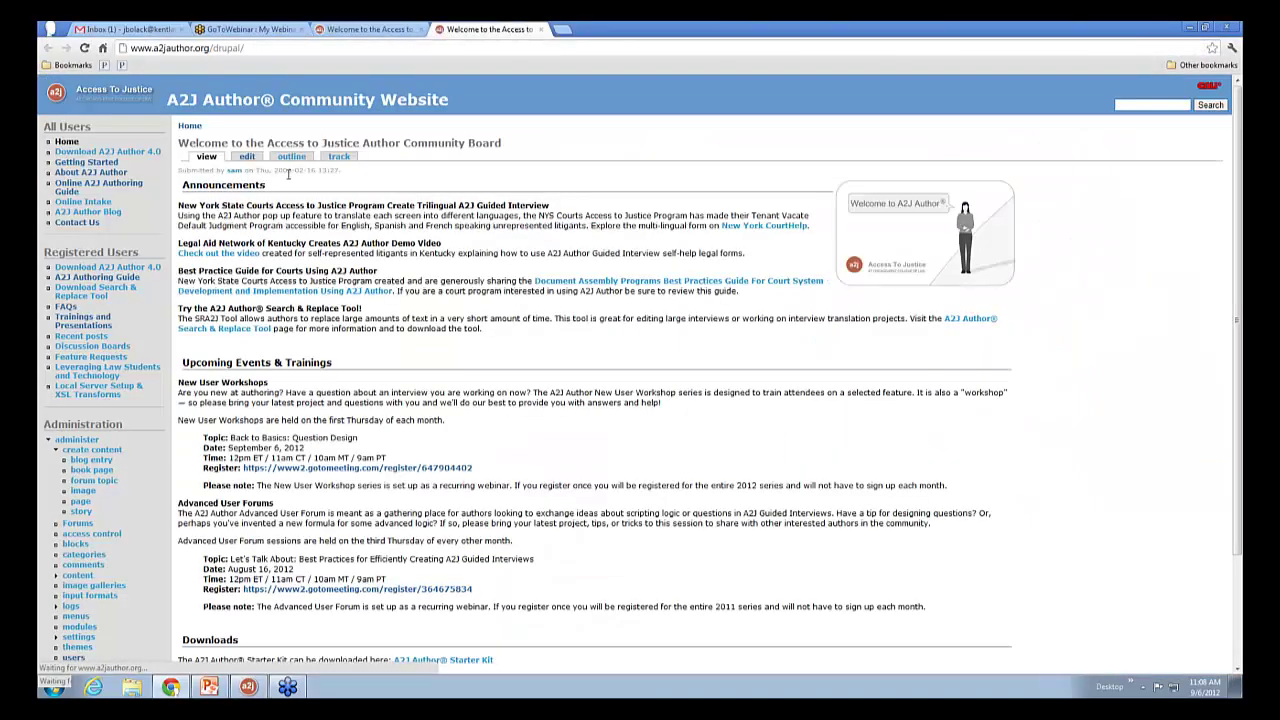
left_click(541, 29)
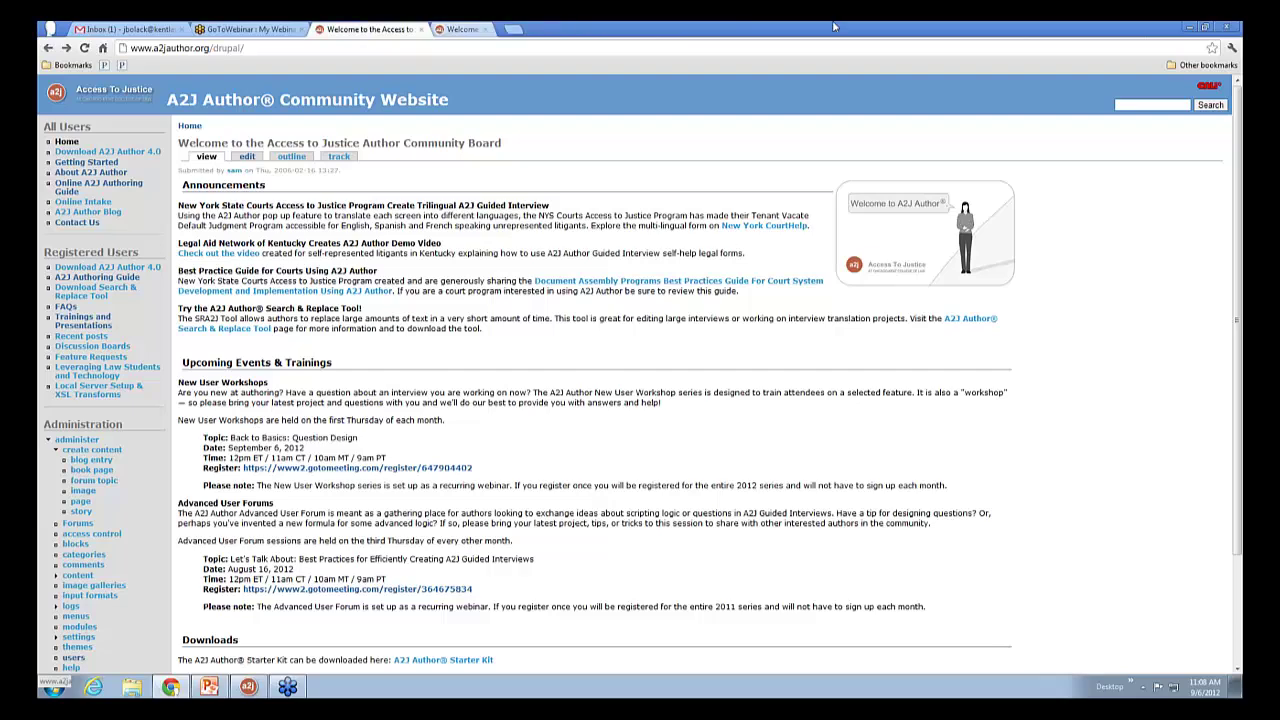
left_click(1188, 27)
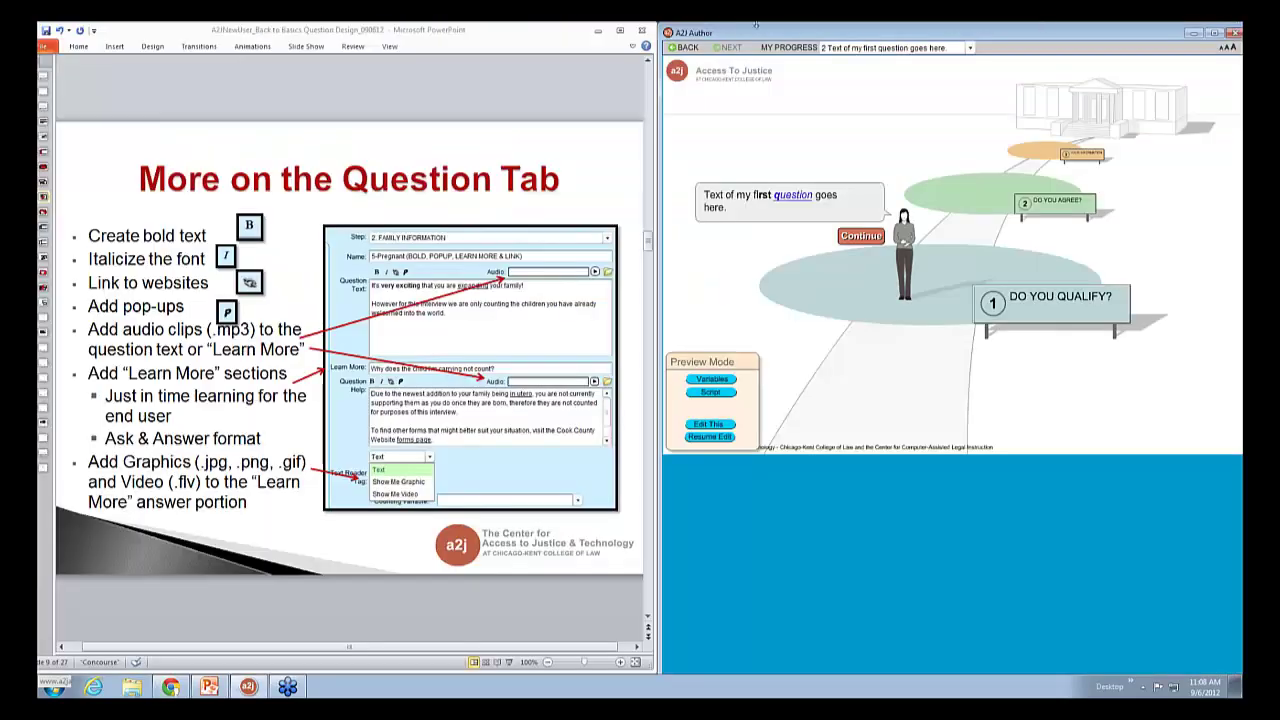
left_click(722, 437)
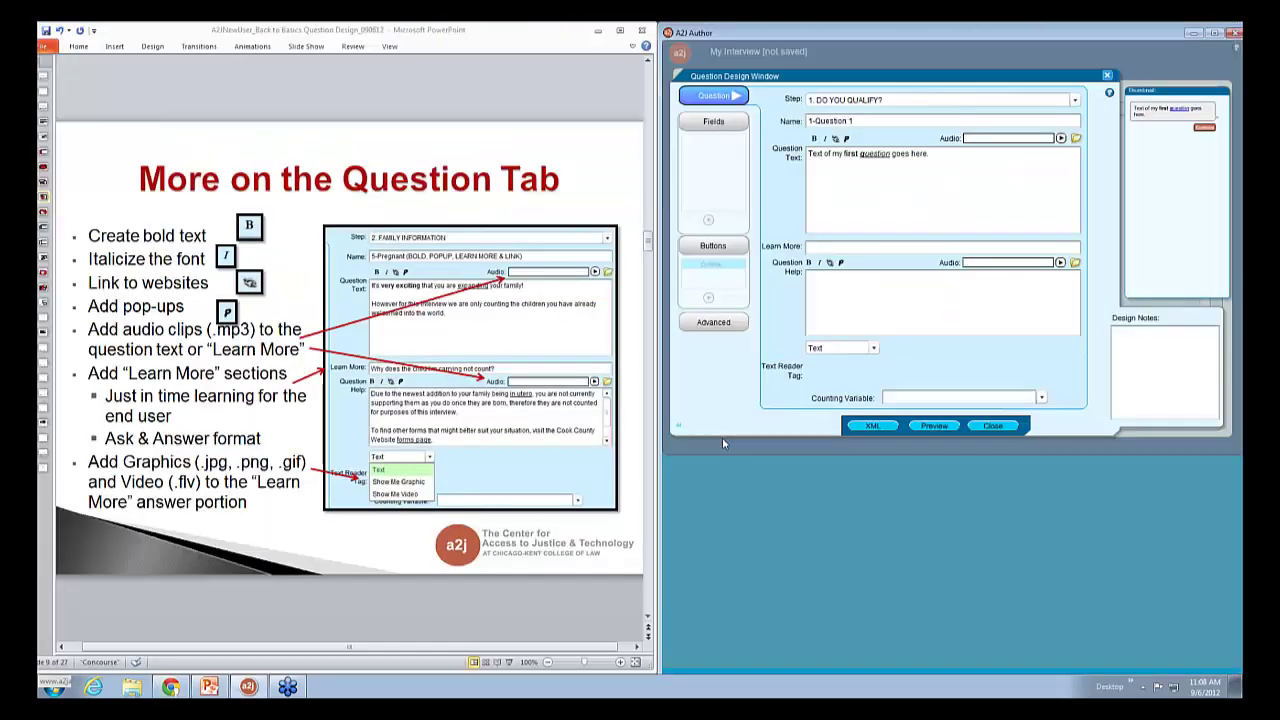
left_click_drag(928, 153, 914, 153)
left_click(846, 138)
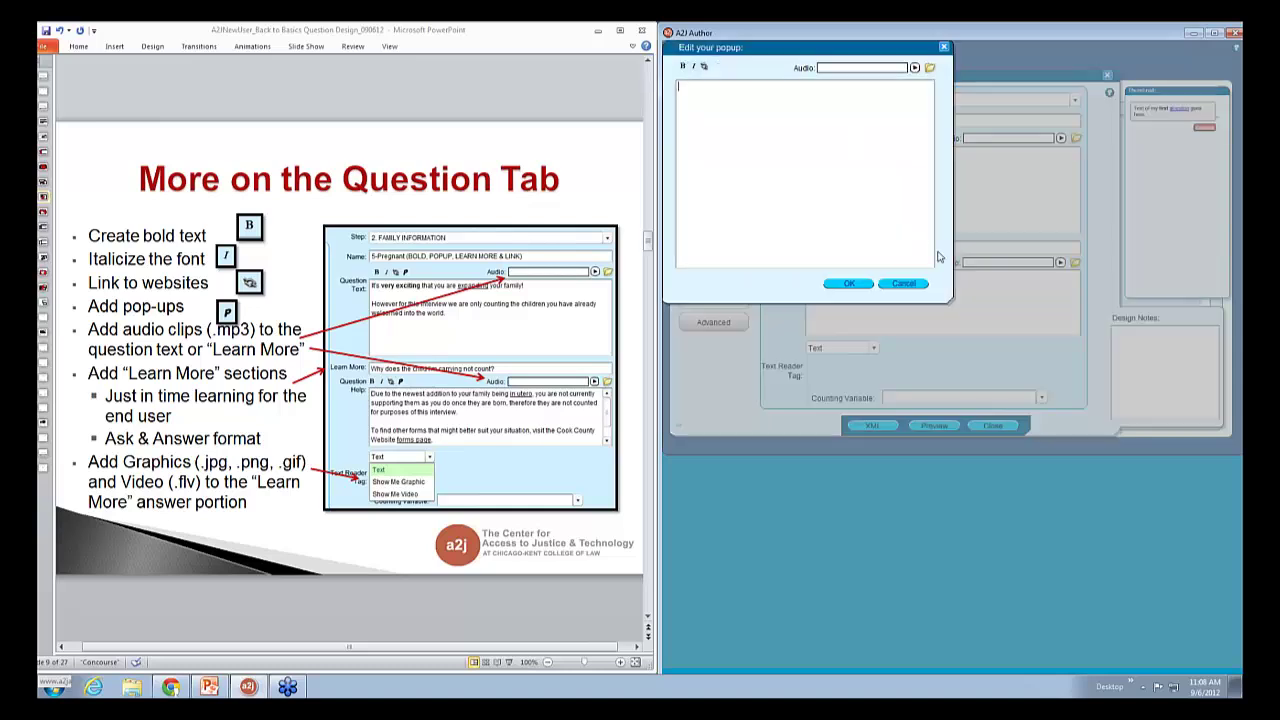
left_click(769, 136)
left_click(903, 284)
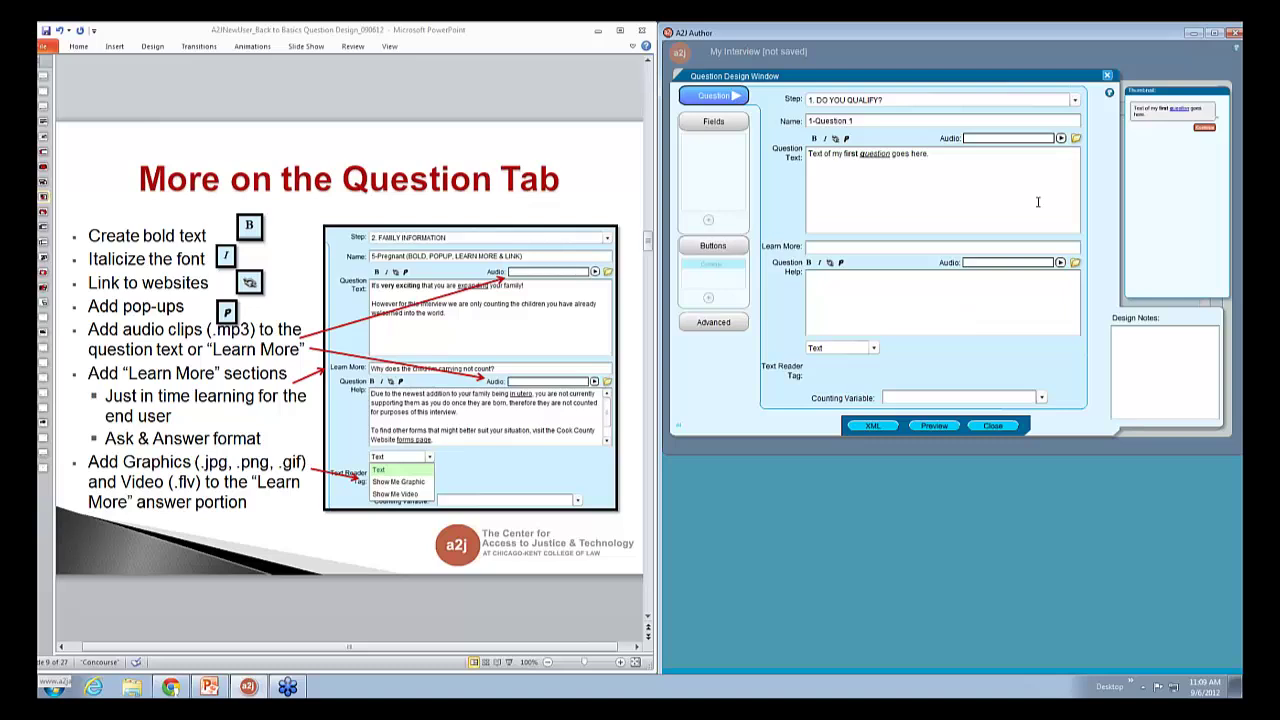
Attach Sleep Away from Music > Sample Music as the question-text audio and play it.
left_click(1075, 138)
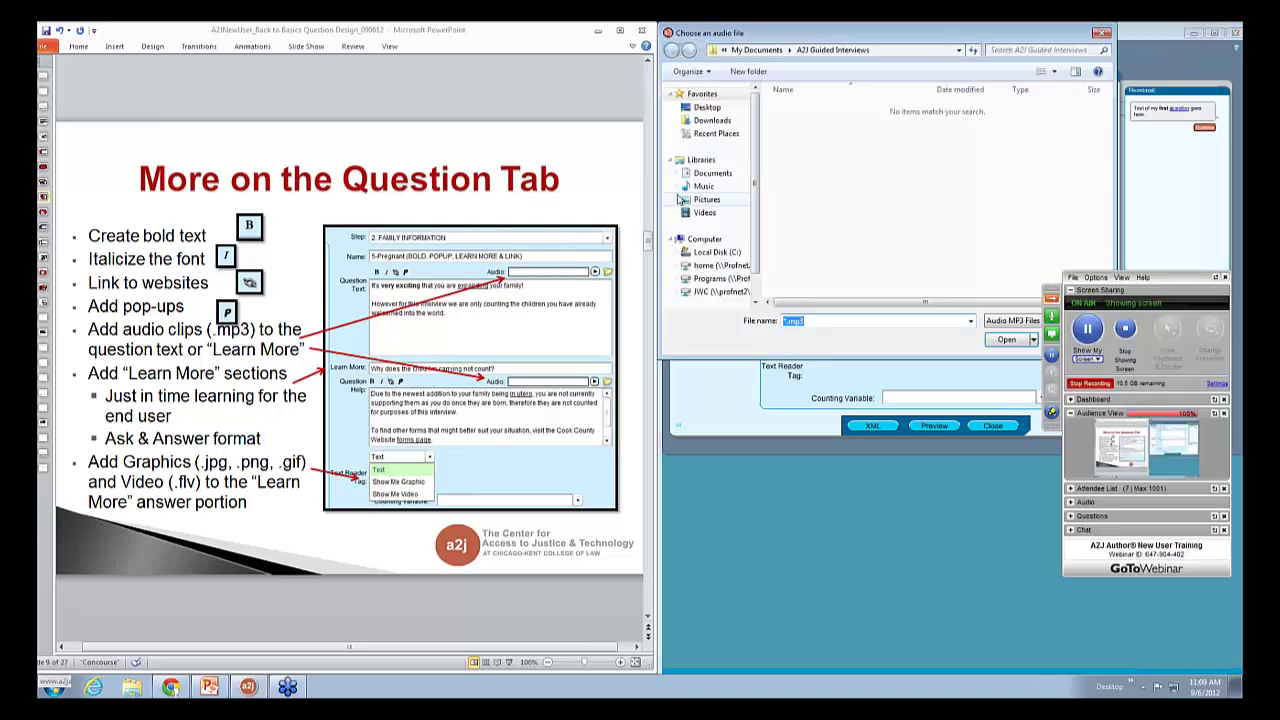
left_click(703, 186)
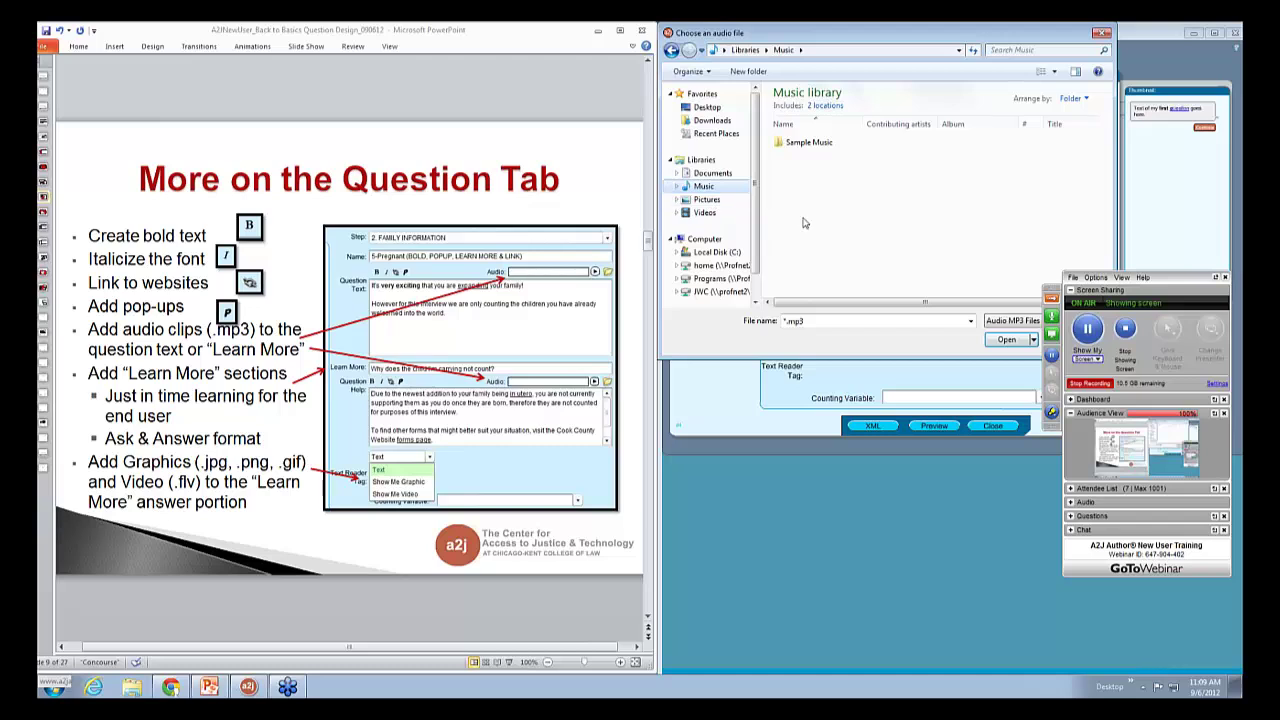
double_click(796, 145)
left_click(803, 169)
left_click(988, 341)
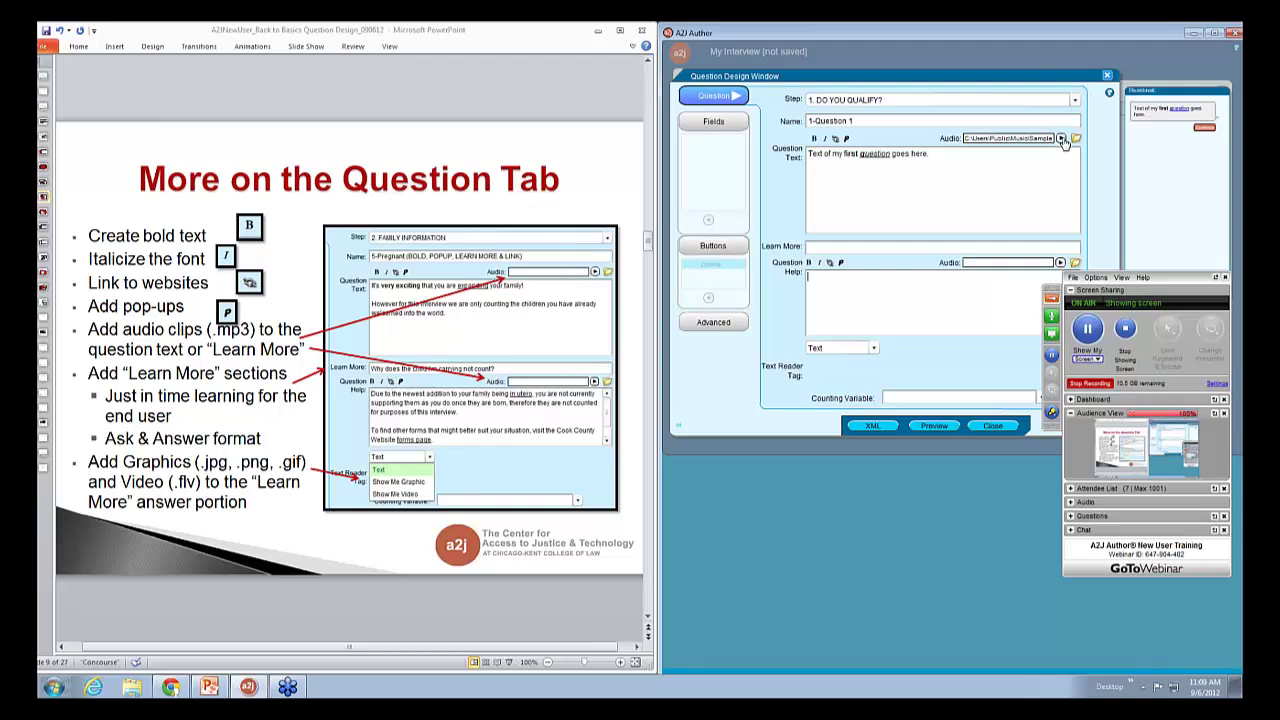
left_click(1062, 139)
Show the Text Reader Tag choices: Text, Show Me Graphic and Show Me Video.
left_click(873, 350)
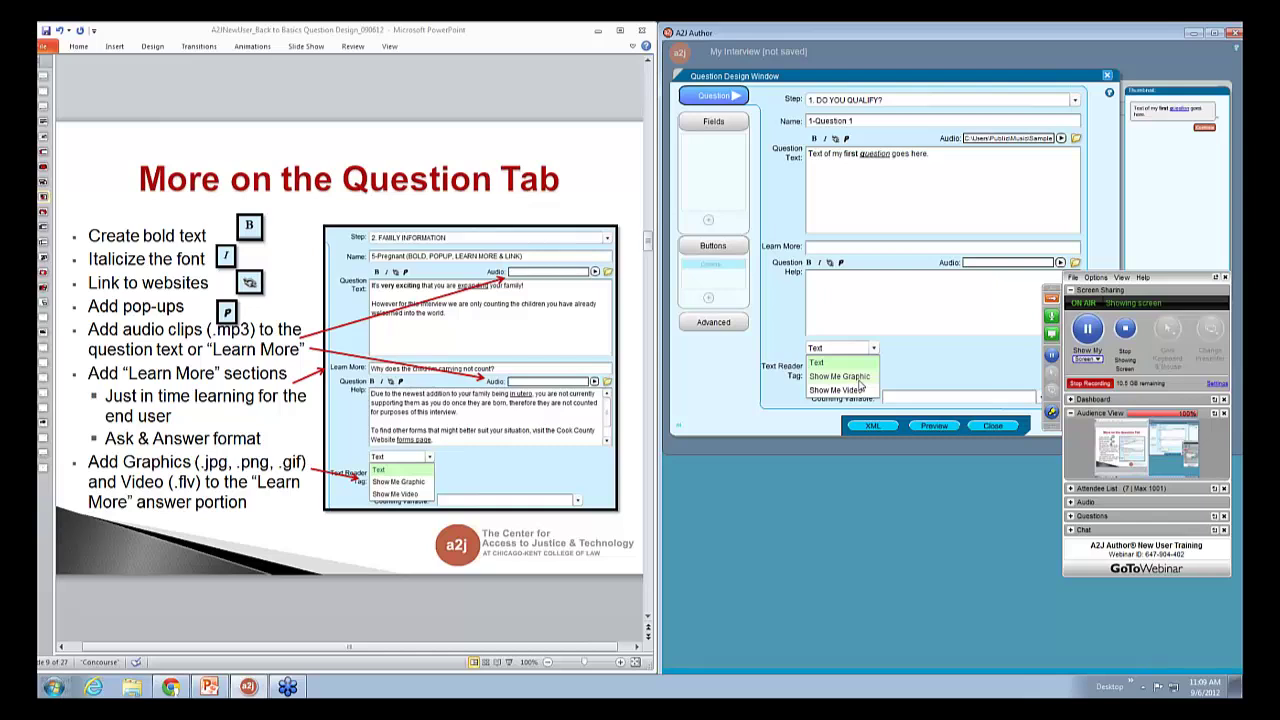
Set the media to Show Me Graphic using Penguins from Pictures > Sample Pictures.
left_click(859, 383)
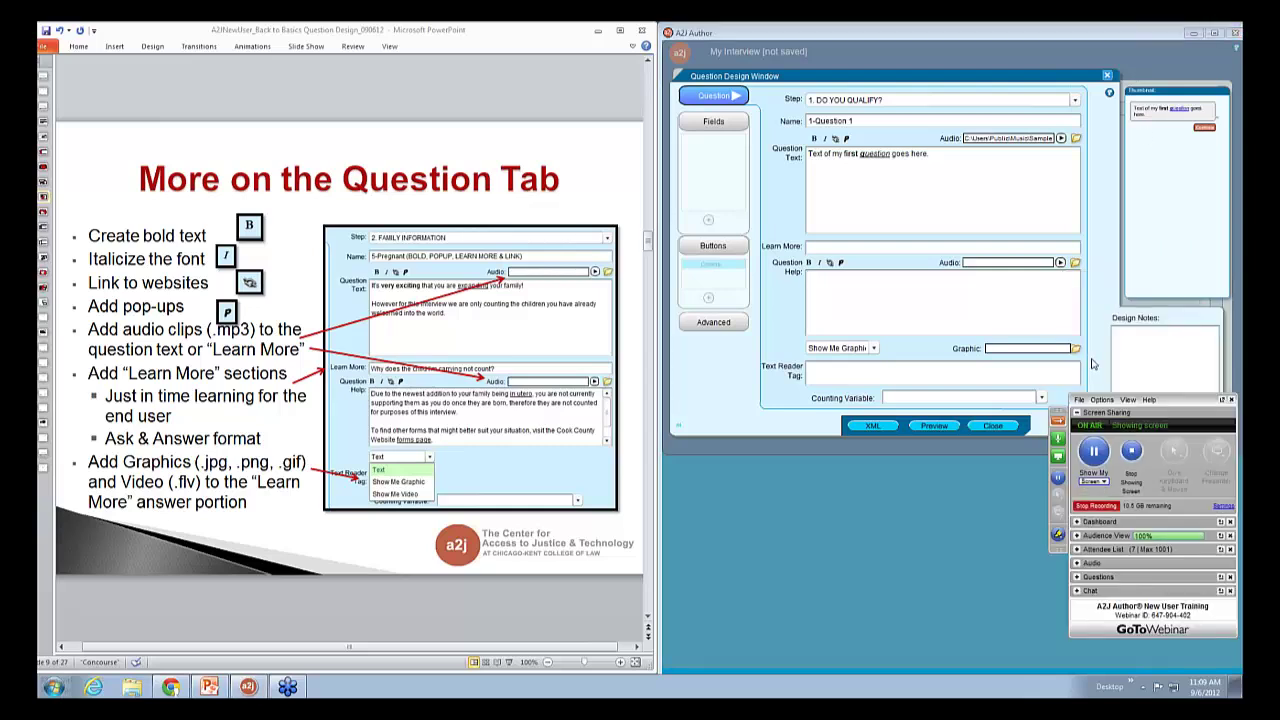
left_click(1075, 348)
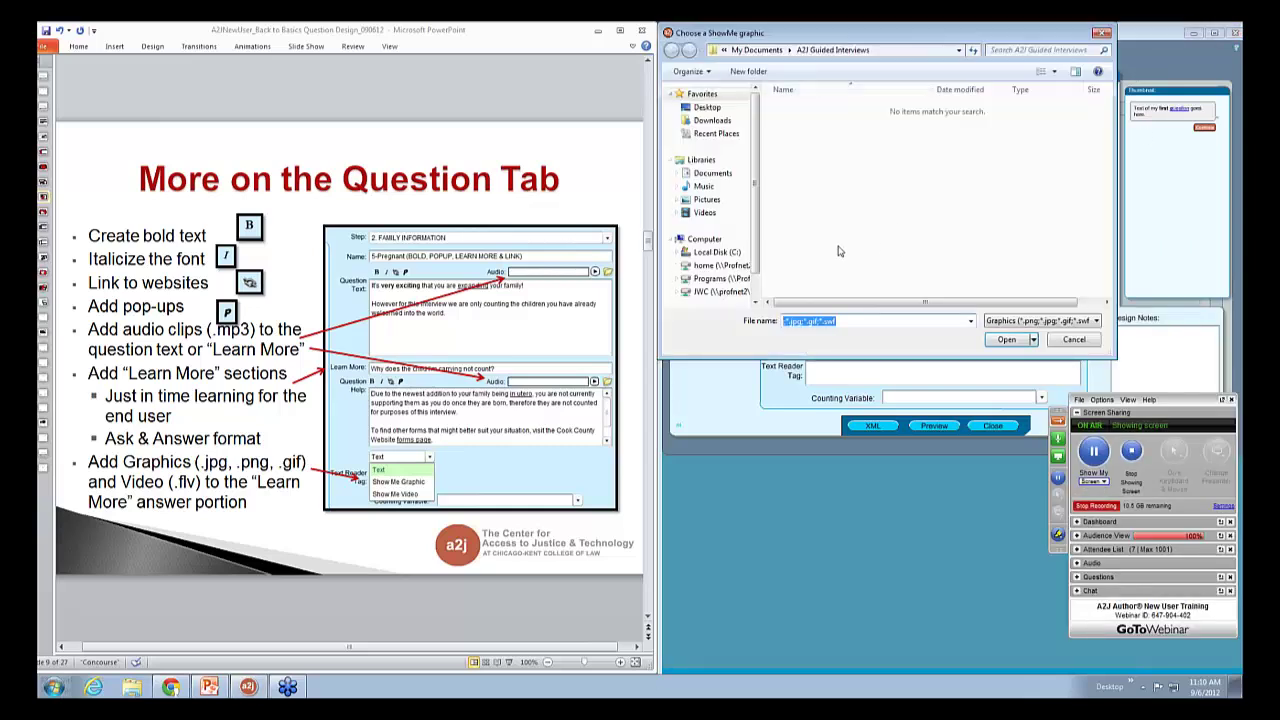
left_click(706, 199)
double_click(870, 155)
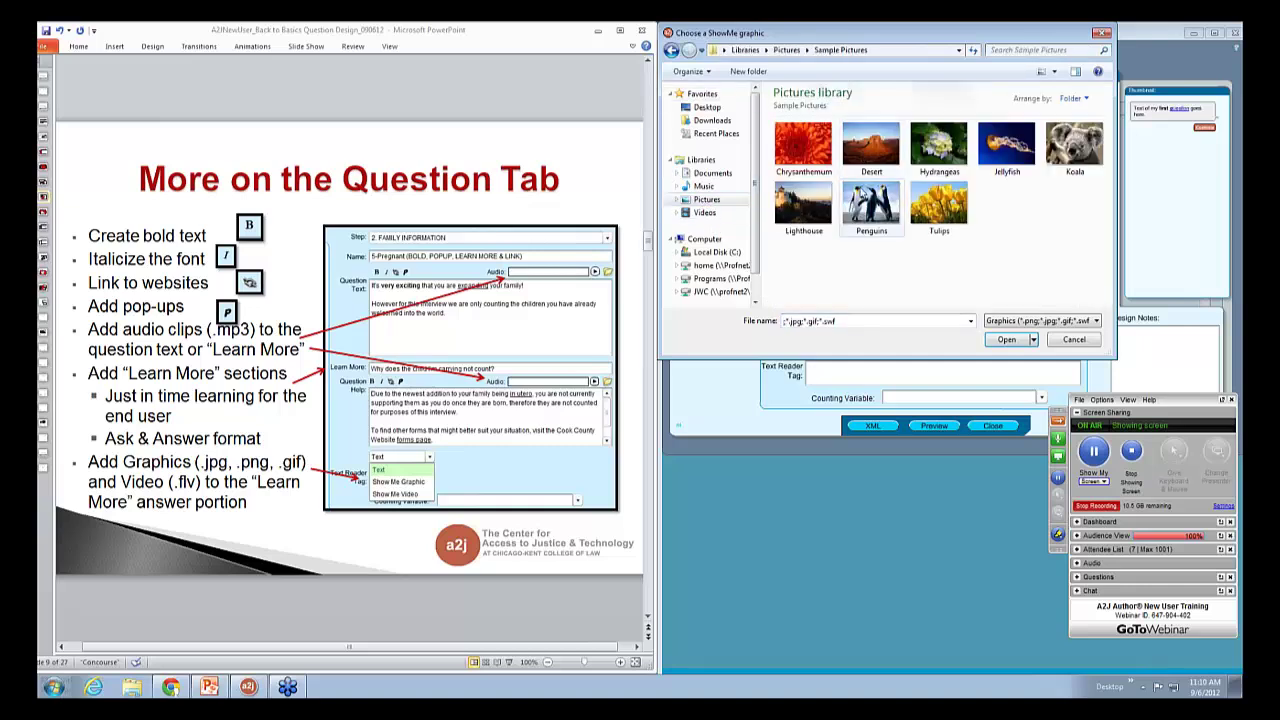
left_click(887, 210)
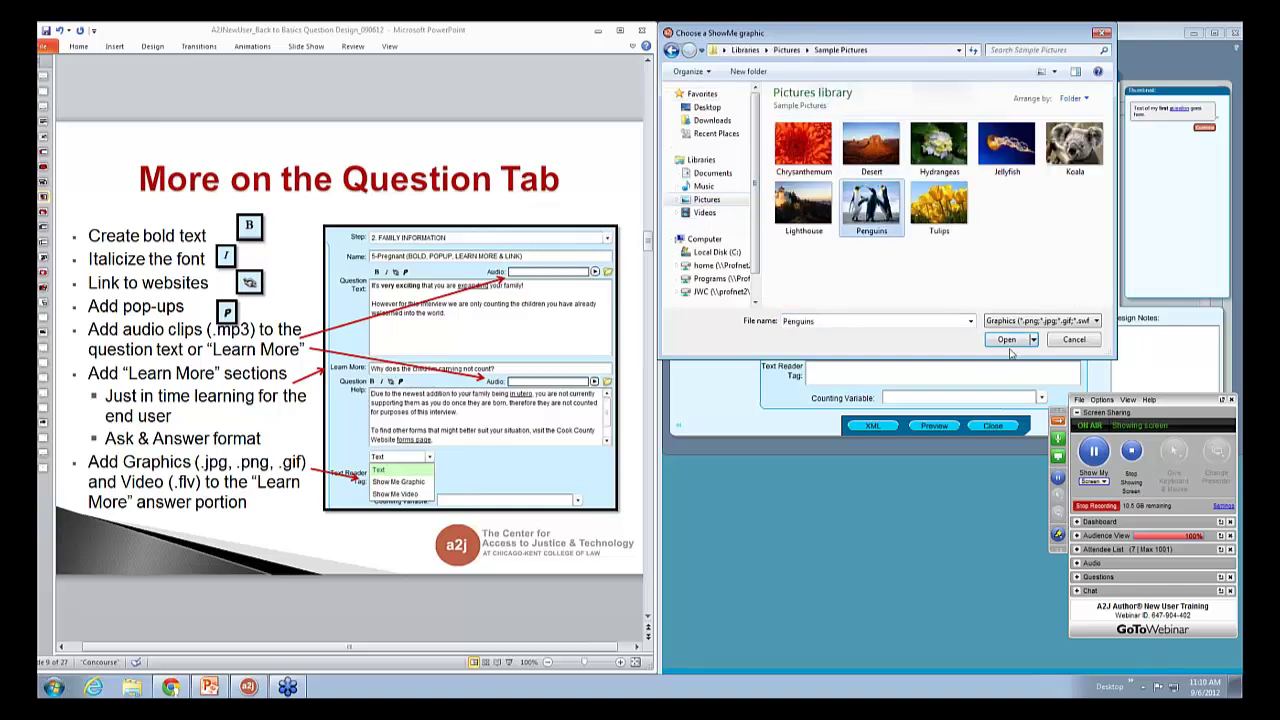
left_click(1006, 339)
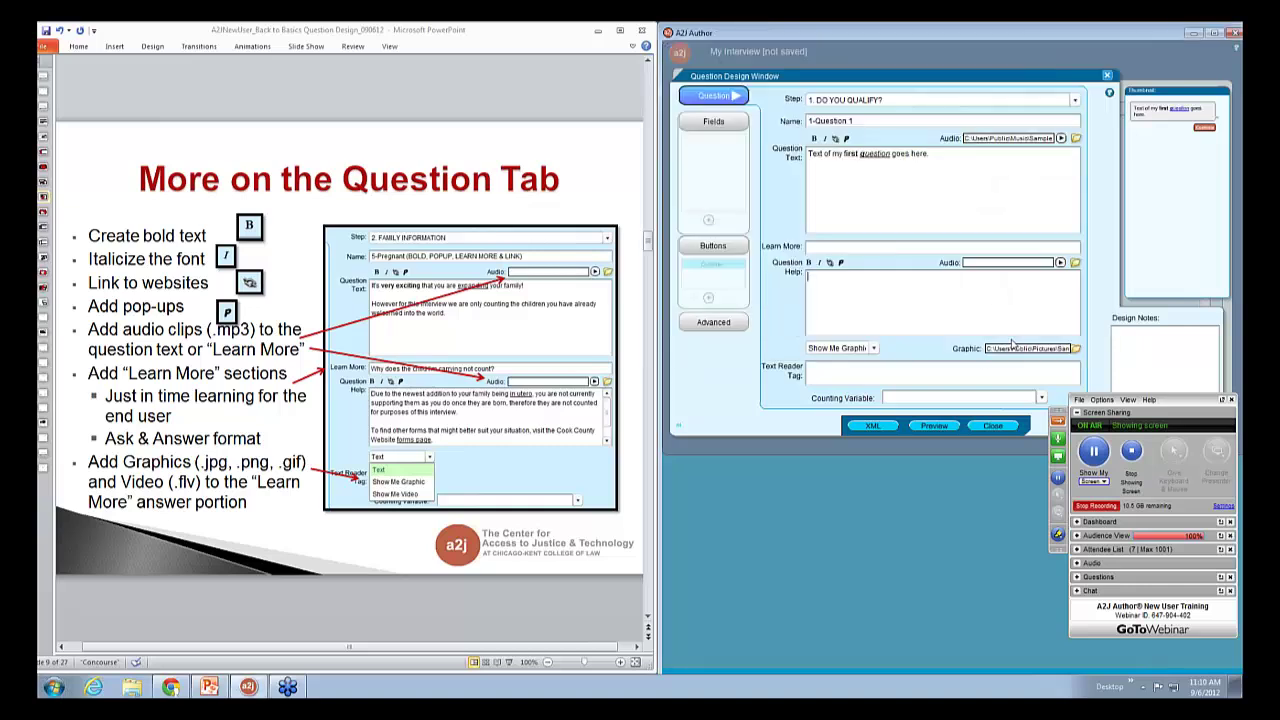
left_click(934, 426)
left_click(915, 198)
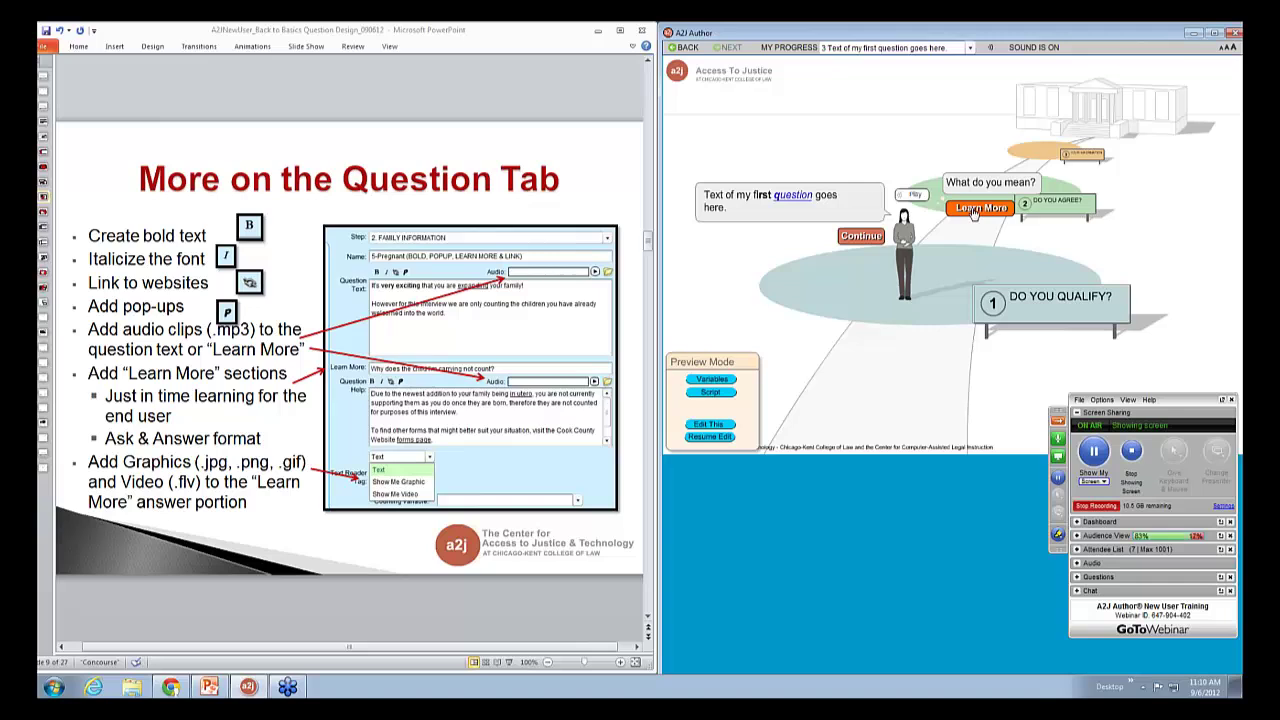
left_click(972, 213)
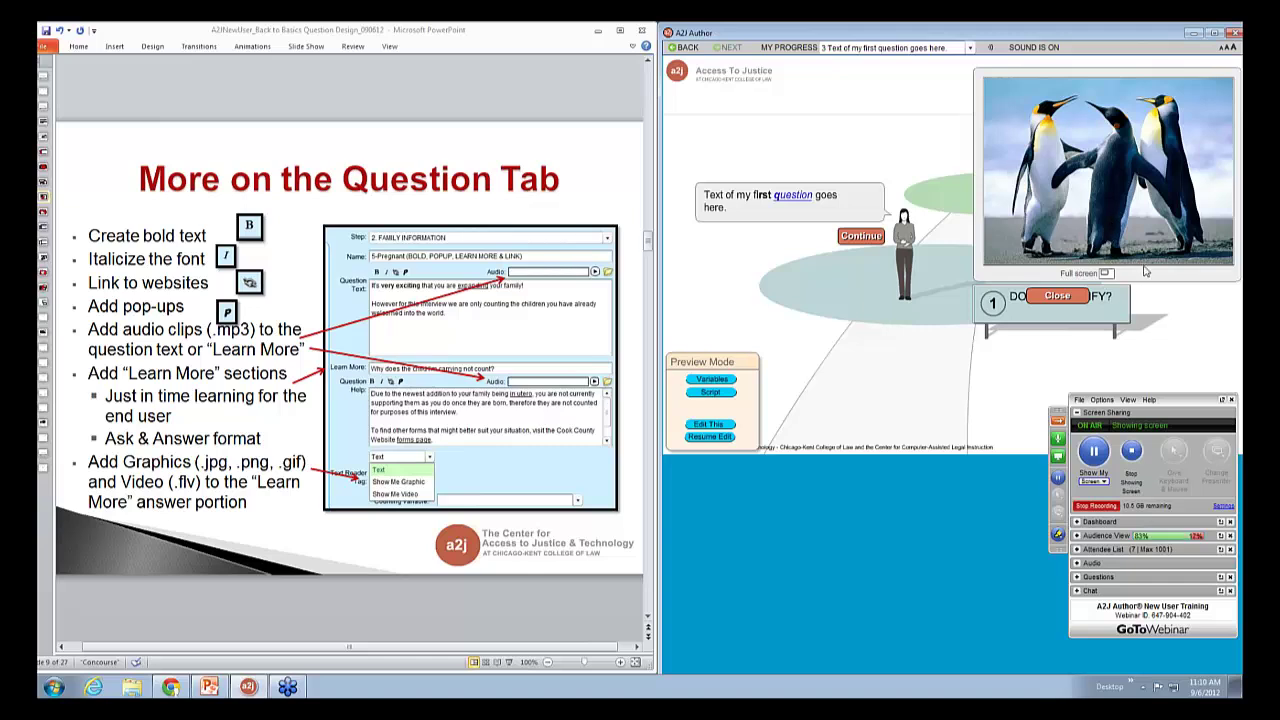
left_click(1060, 295)
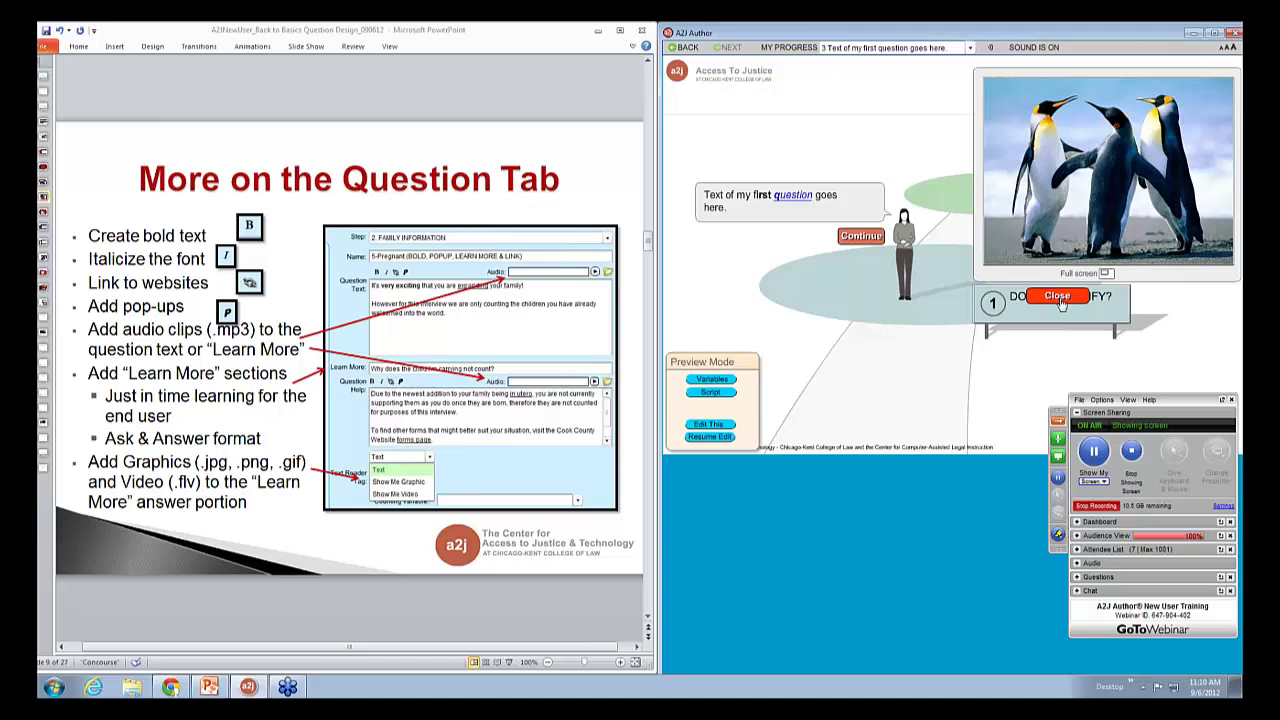
left_click(716, 438)
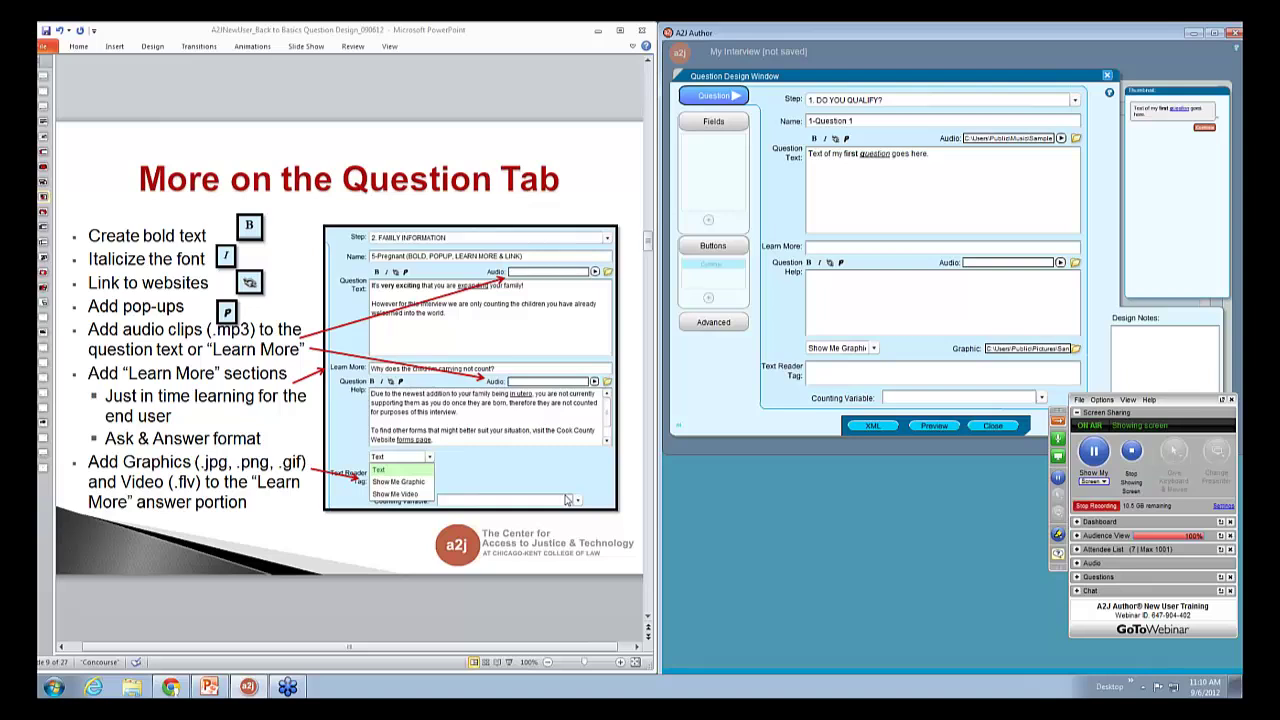